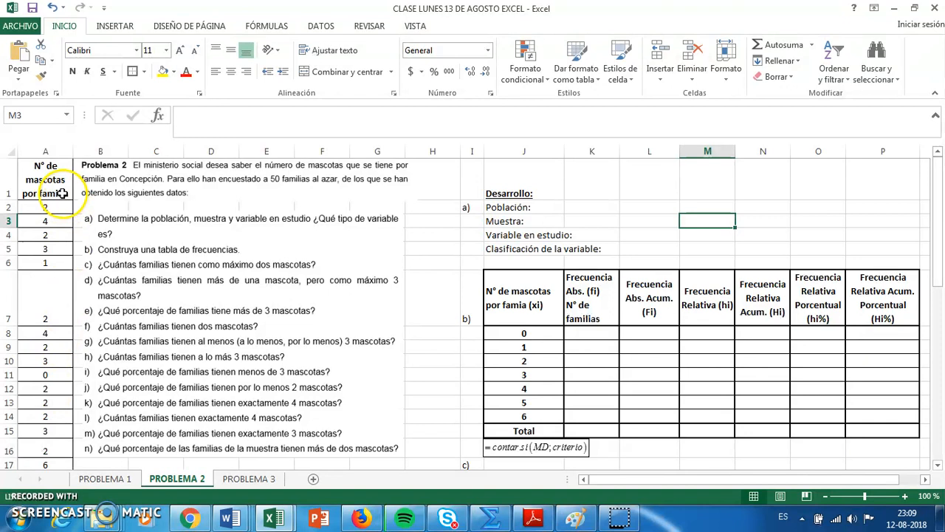
- Add a filter to the "N° de mascotas por familia" data column on the PROBLEMA 2 sheet
{"action": "left_click", "coordinate": [62, 193]}
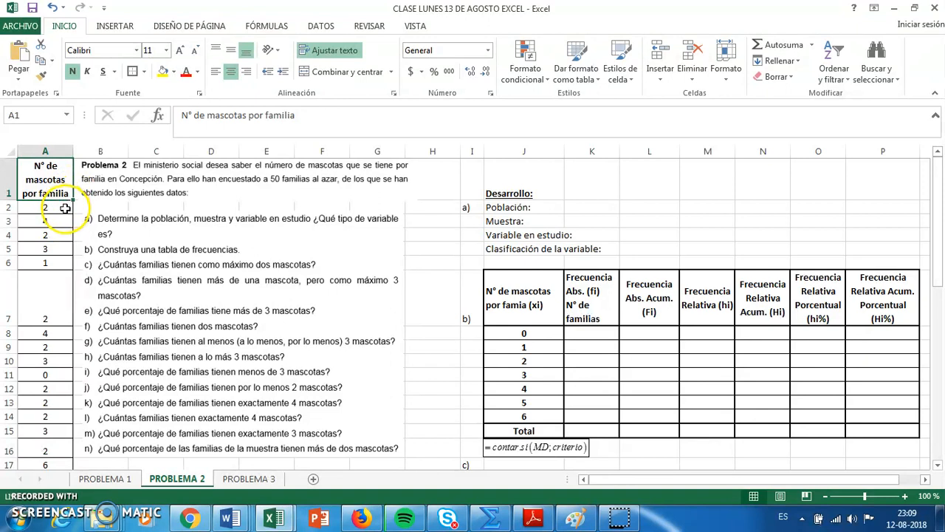
{"action": "left_click", "coordinate": [65, 208]}
{"action": "left_click", "coordinate": [64, 224]}
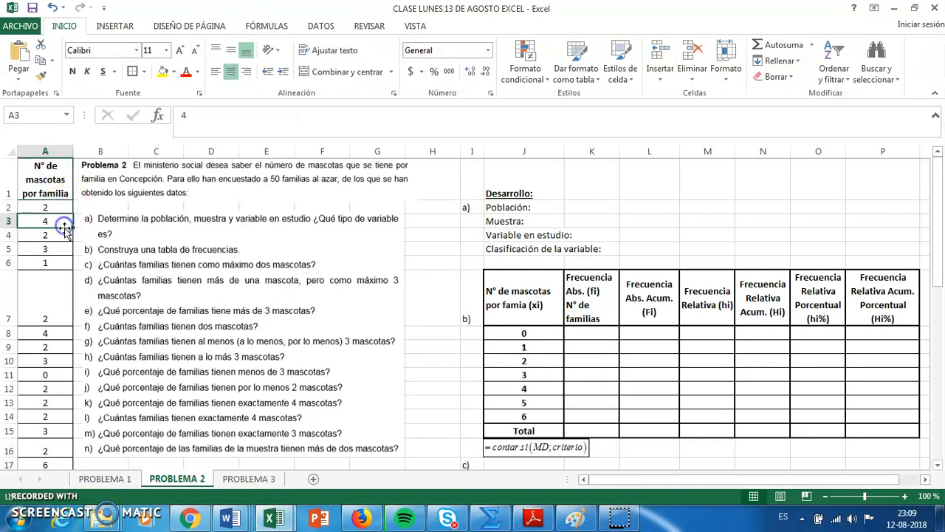
{"action": "left_click", "coordinate": [50, 262]}
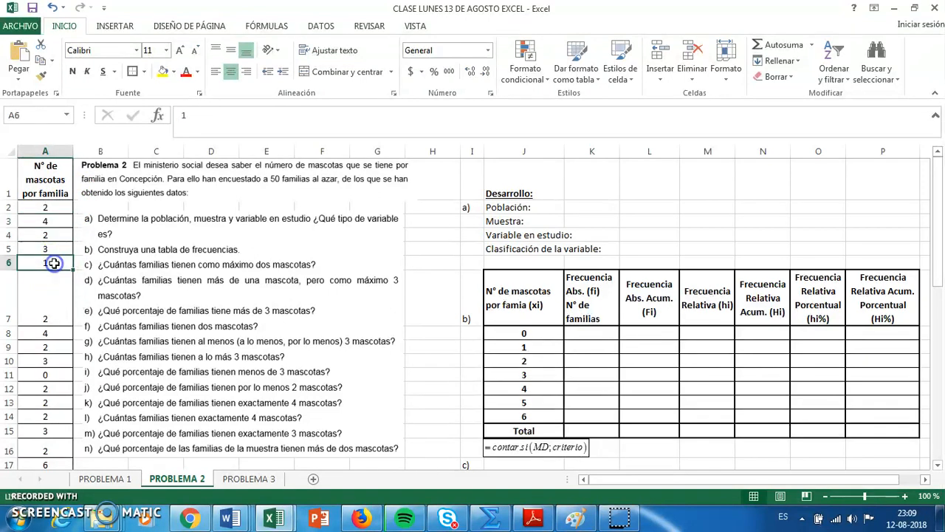
{"action": "left_click", "coordinate": [65, 192]}
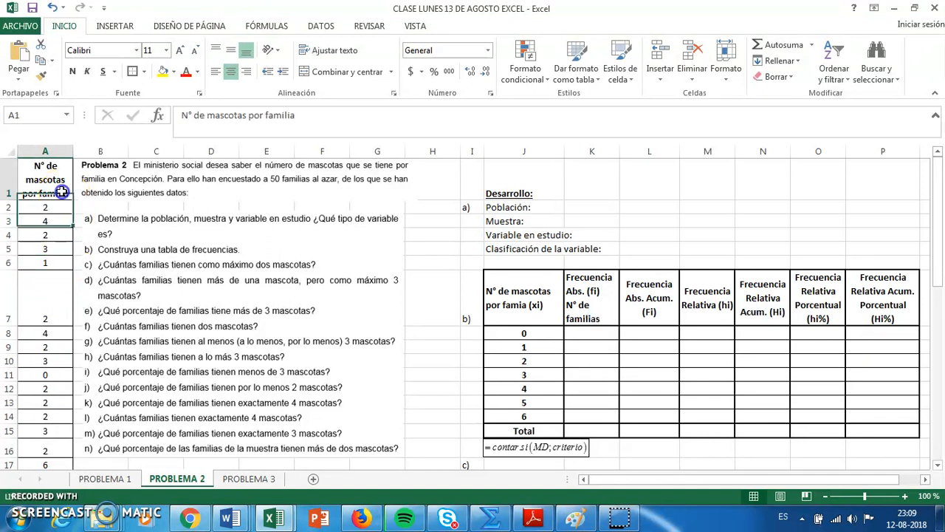
{"action": "left_click", "coordinate": [832, 73]}
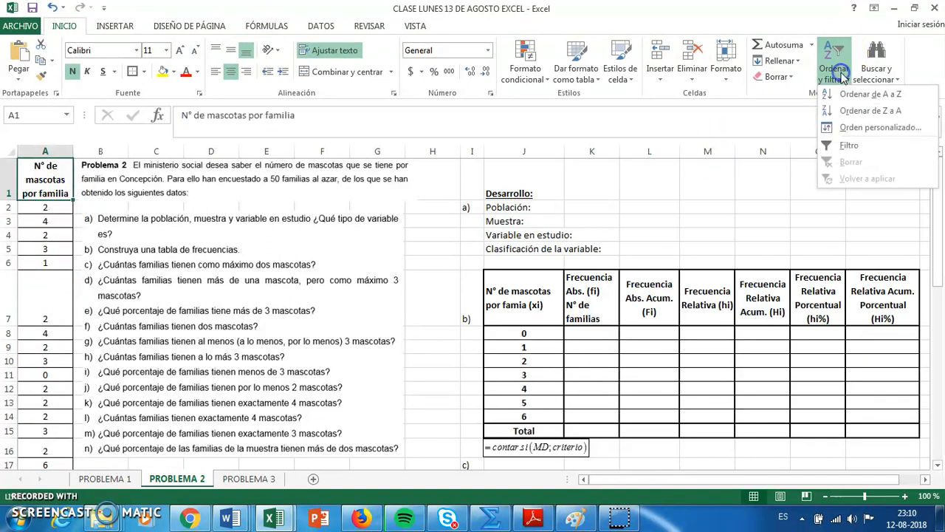
{"action": "left_click", "coordinate": [845, 148]}
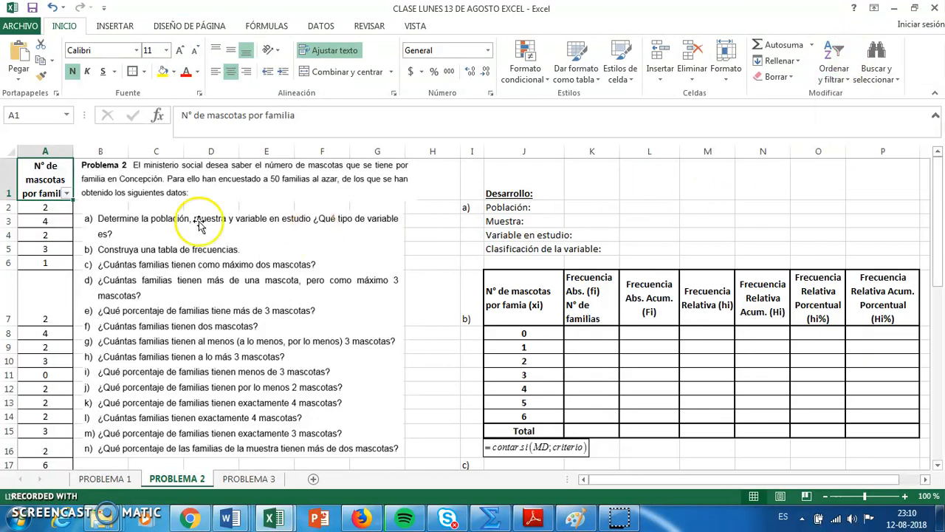
- Examine the distinct values in the pet column's filter list and compare them with the frequency table's headings and xi rows
{"action": "left_click", "coordinate": [66, 194]}
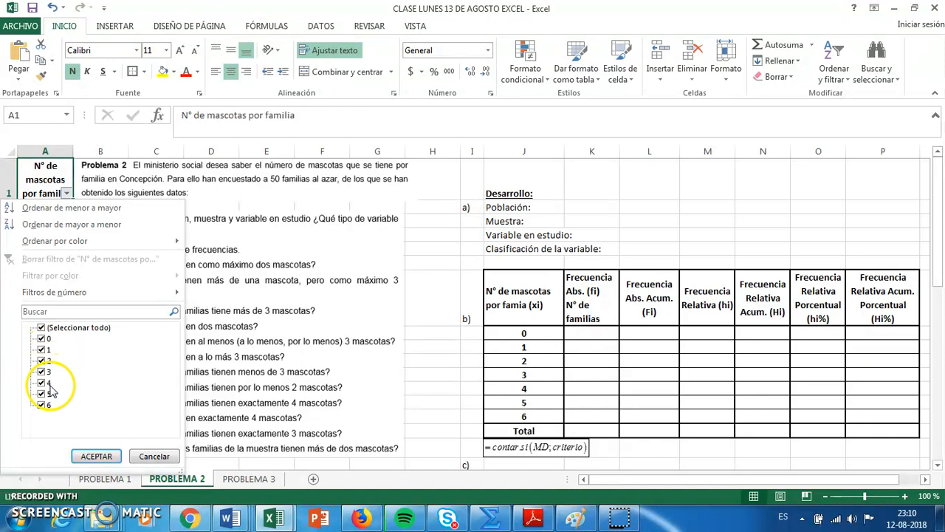
{"action": "left_click", "coordinate": [544, 338]}
{"action": "left_click_drag", "start_coordinate": [528, 303], "coordinate": [858, 290]}
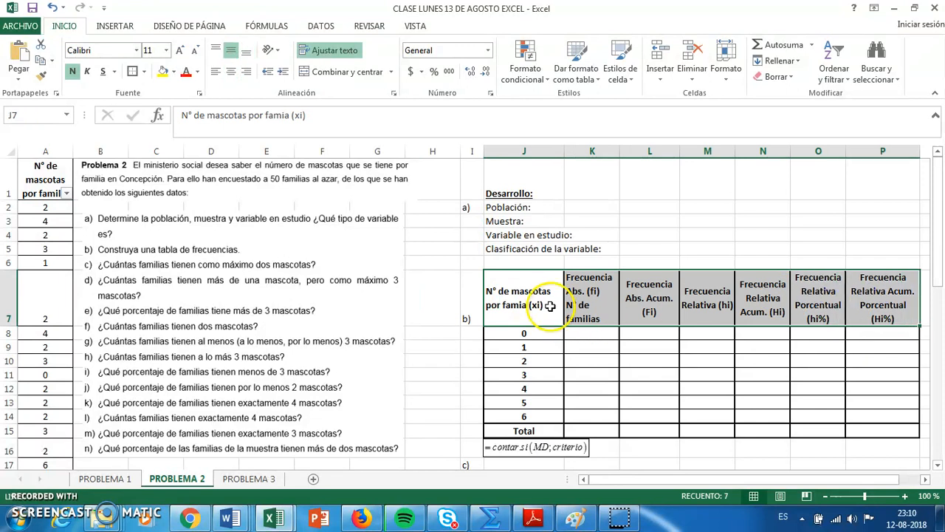
{"action": "left_click", "coordinate": [550, 305]}
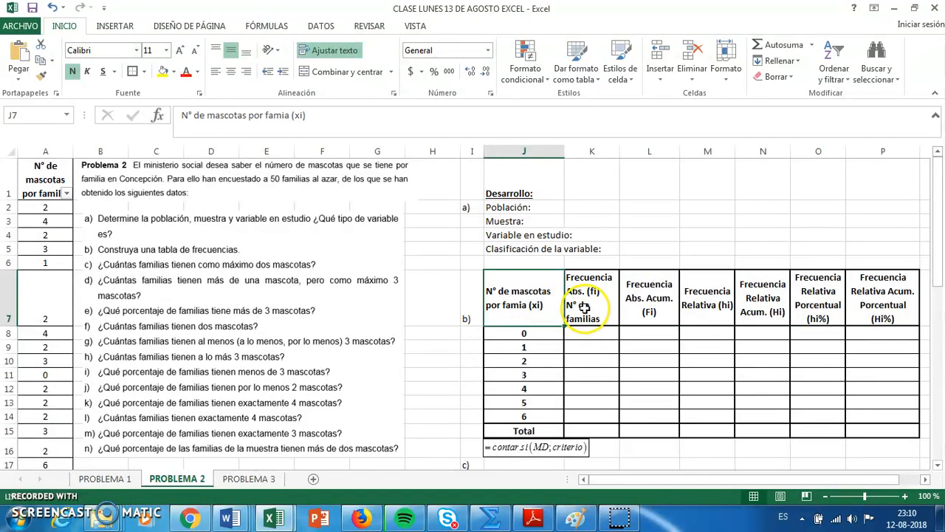
{"action": "left_click", "coordinate": [585, 307]}
{"action": "left_click", "coordinate": [545, 330]}
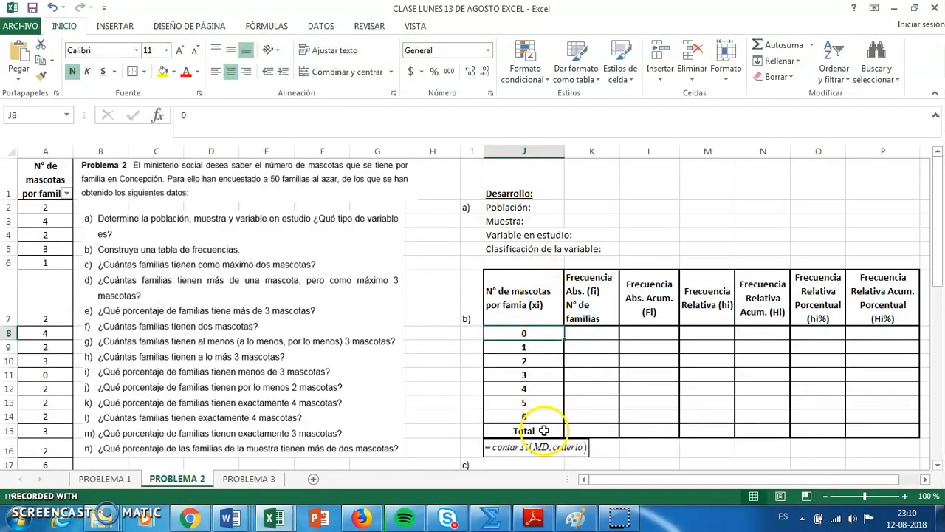
{"action": "left_click", "coordinate": [540, 314]}
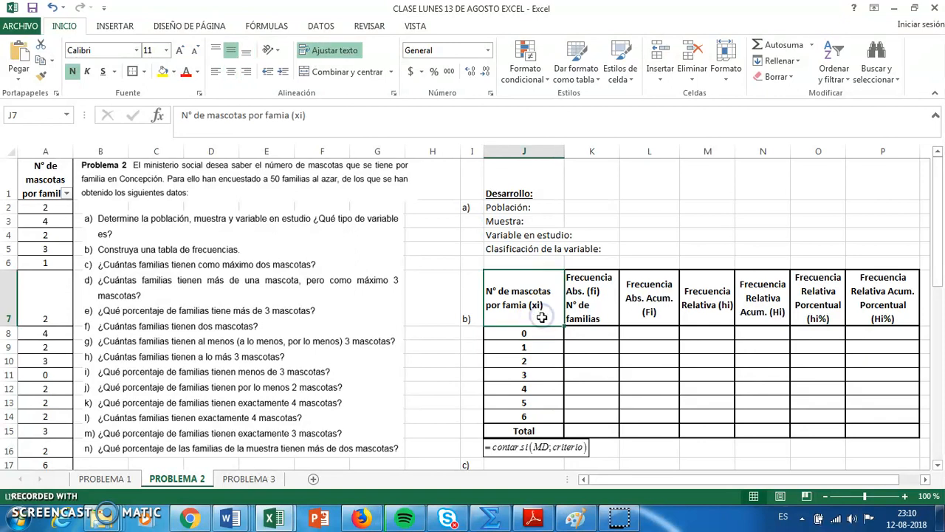
{"action": "left_click", "coordinate": [541, 337]}
{"action": "left_click", "coordinate": [541, 336]}
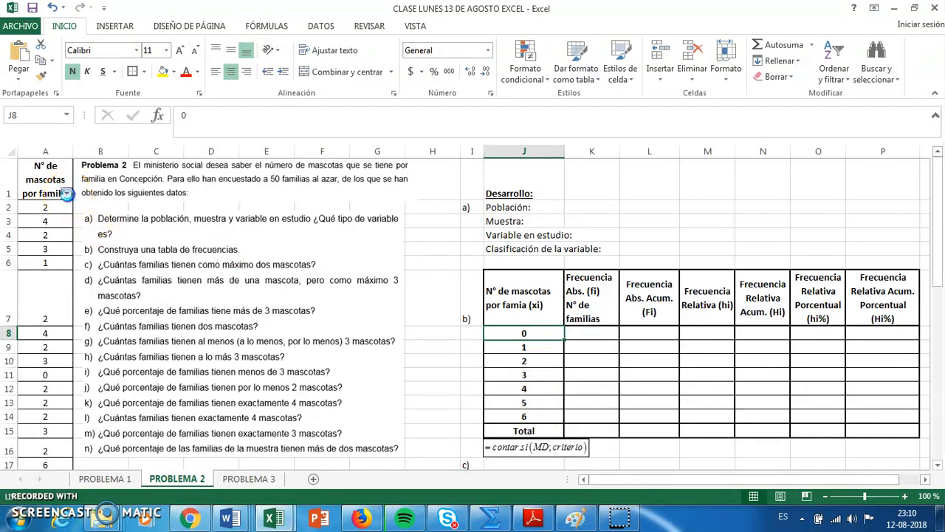
{"action": "left_click", "coordinate": [67, 194]}
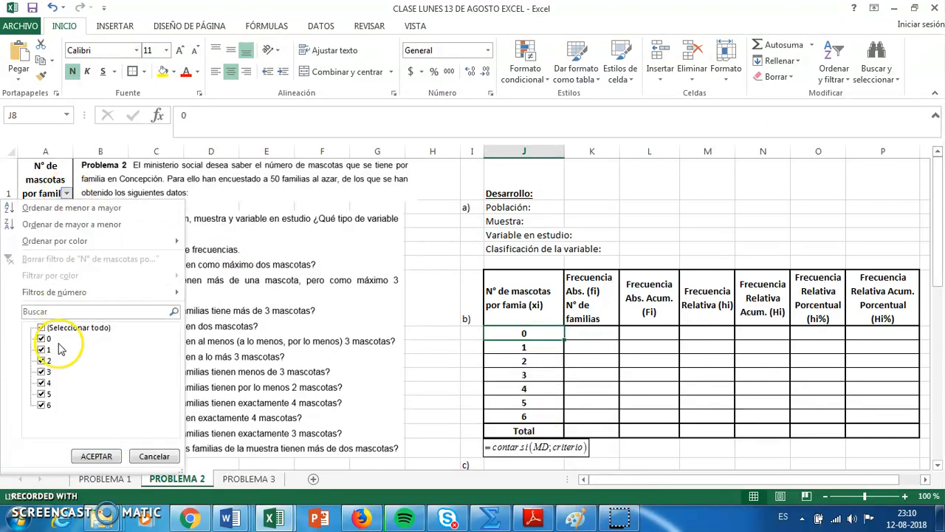
{"action": "right_click", "coordinate": [526, 416]}
{"action": "left_click", "coordinate": [516, 412]}
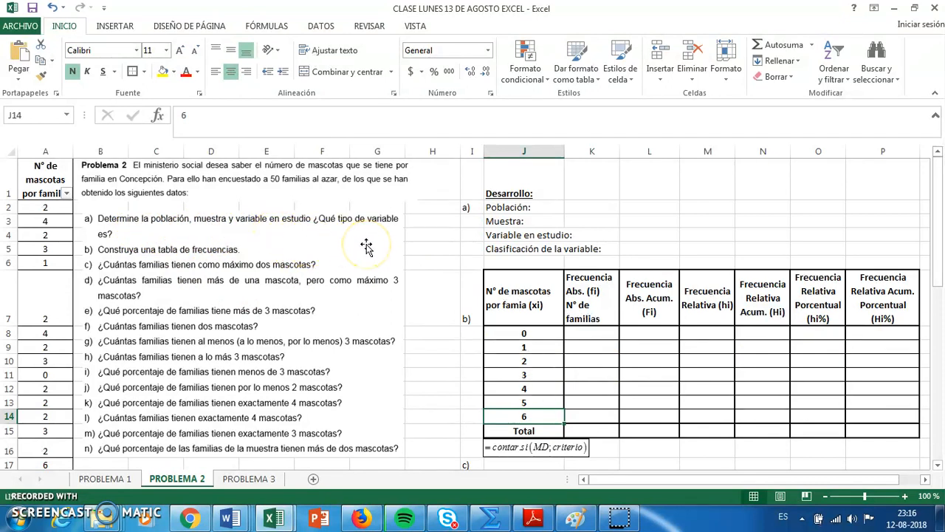
- Complete the Población line in cell J2 with "familias de Concepción"
{"action": "left_click", "coordinate": [514, 210]}
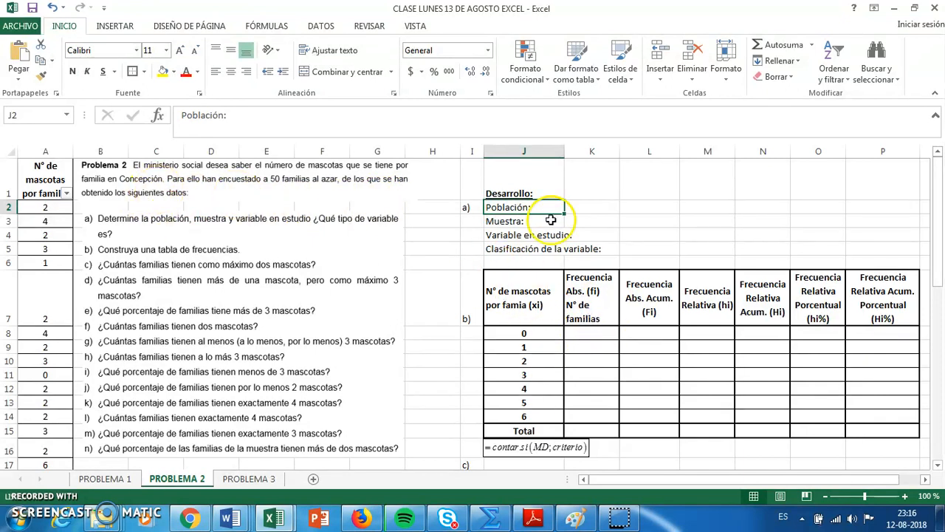
{"action": "left_click", "coordinate": [258, 118]}
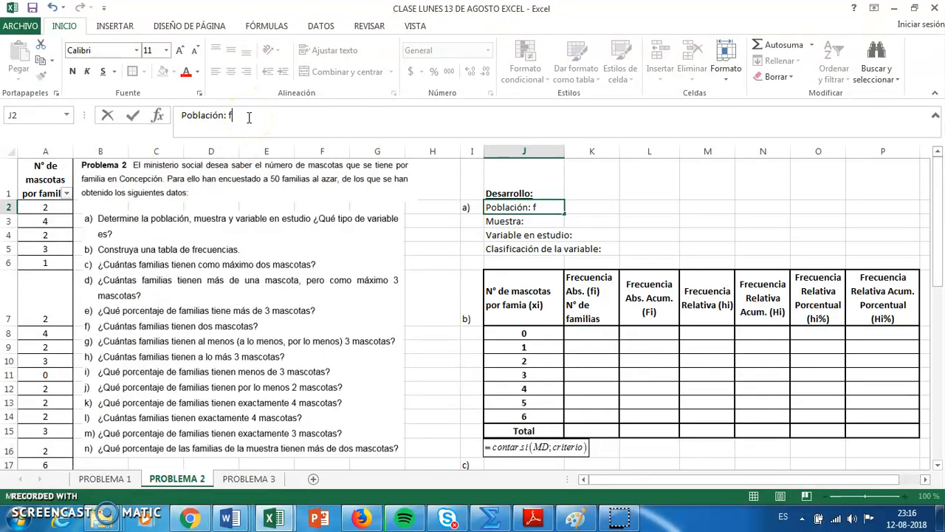
{"action": "type", "text": "familias"}
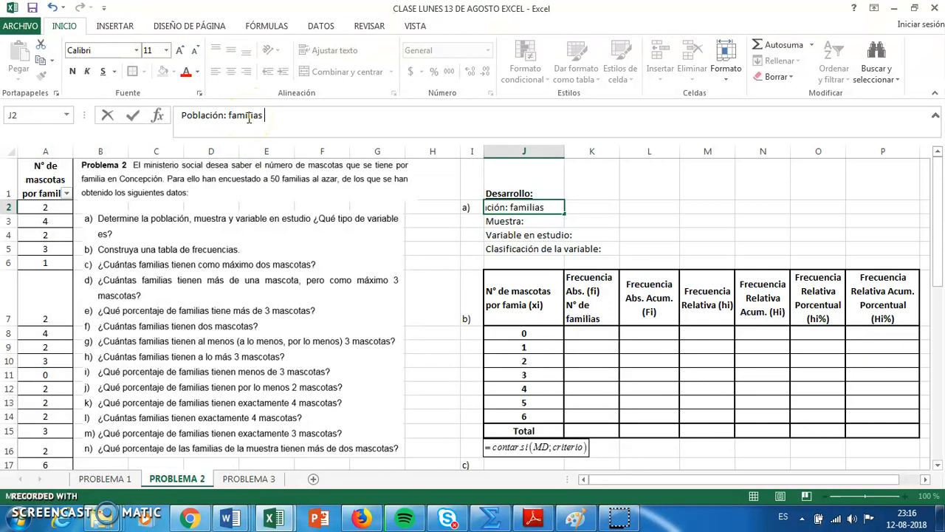
{"action": "type", "text": " de concepción"}
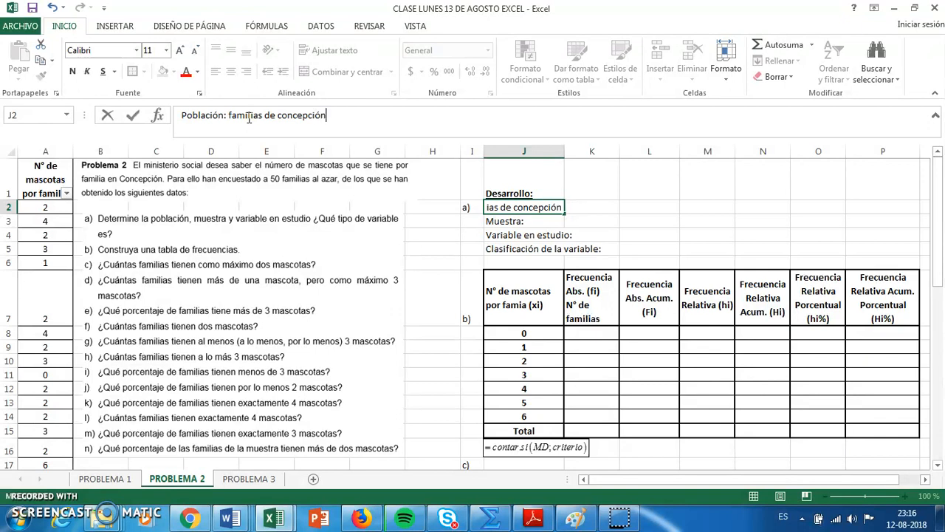
{"action": "left_click", "coordinate": [279, 116]}
{"action": "key", "text": "Delete"}
{"action": "type", "text": "C"}
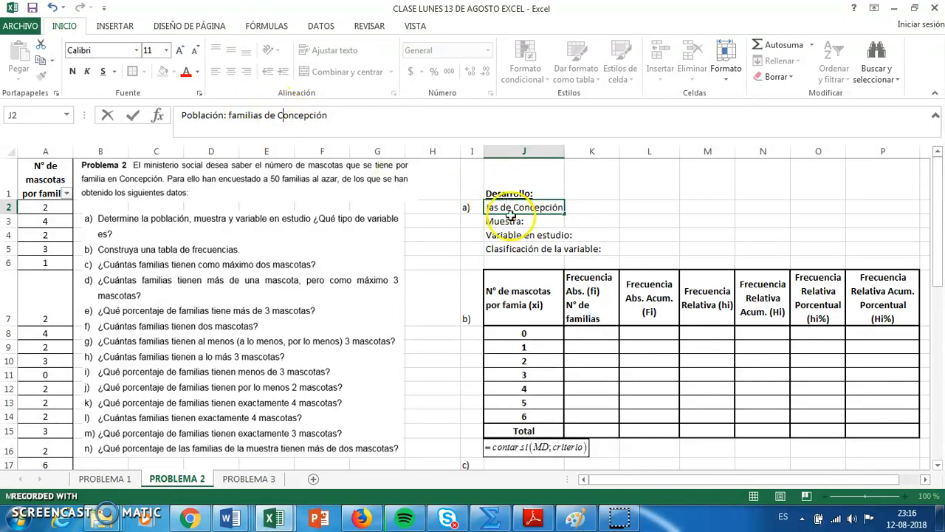
- Complete the Muestra line in cell J3 with "50 familias encuestadas"
{"action": "left_click", "coordinate": [501, 219]}
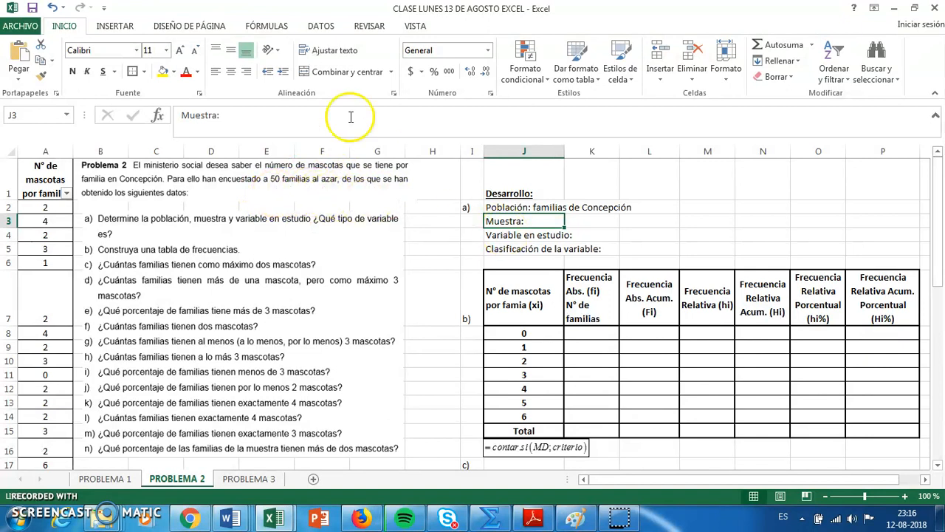
{"action": "left_click", "coordinate": [261, 121]}
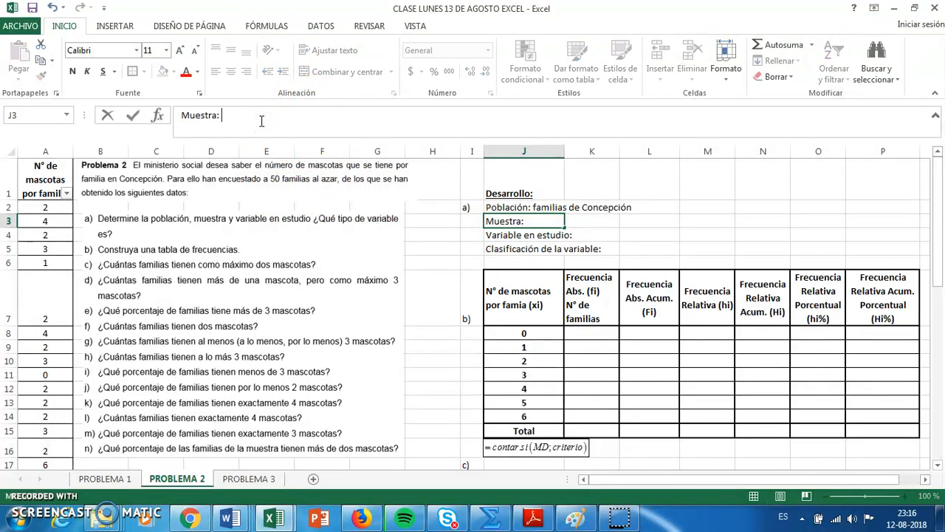
{"action": "type", "text": "50 familias encuestadas"}
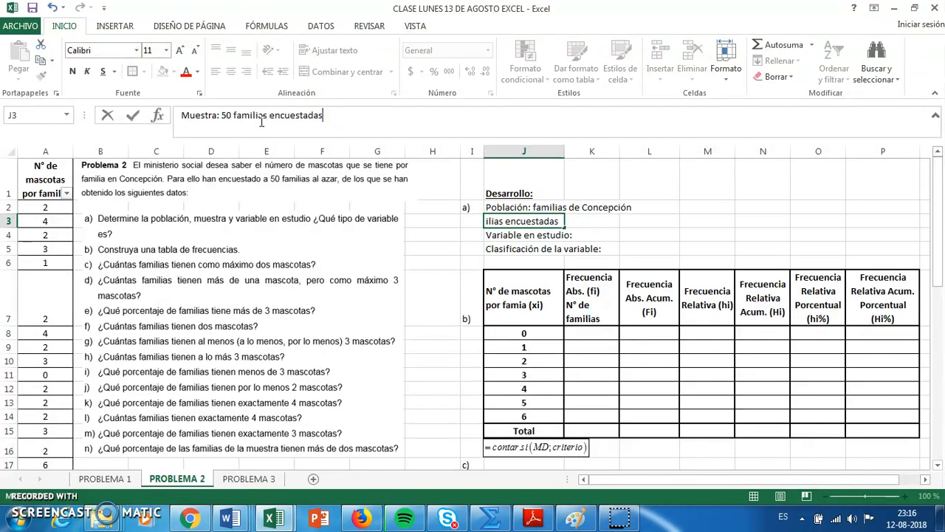
- Complete the "Variable en estudio" line in cell J4 with "N° de mascotas por familia"
{"action": "left_click", "coordinate": [550, 235]}
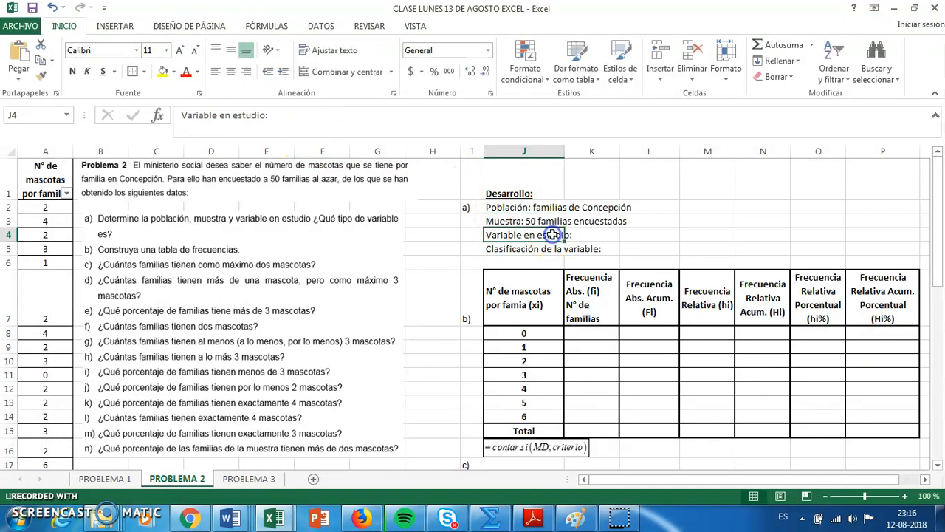
{"action": "left_click", "coordinate": [300, 122]}
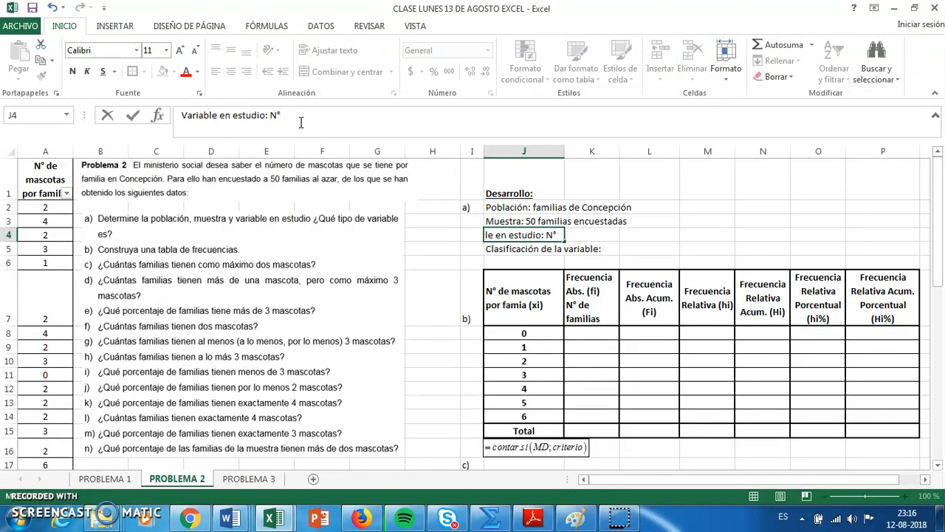
{"action": "type", "text": "N° de ma"}
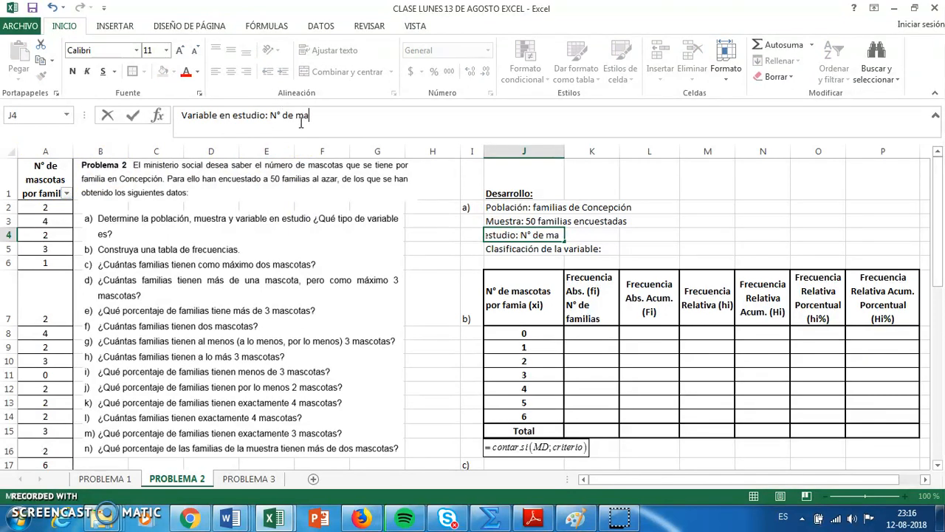
{"action": "type", "text": "scotas por familia"}
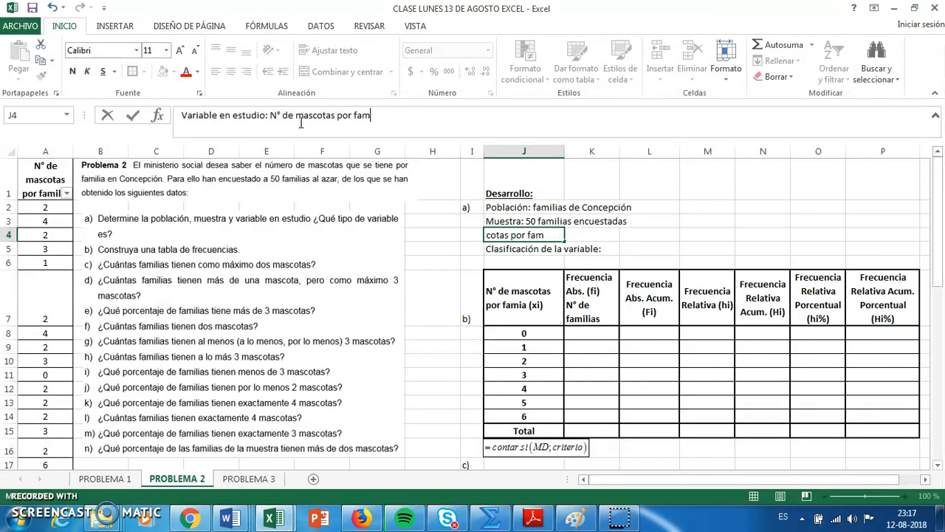
- Check the pet data in column A and complete the "Clasificación de la variable" line in cell J5 with "Cuantitativa Discreta"
{"action": "left_click", "coordinate": [531, 248]}
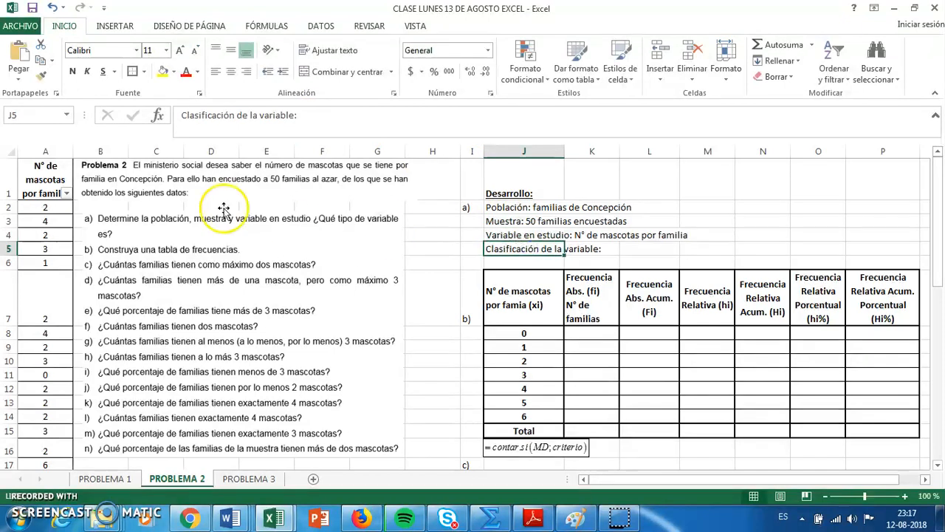
{"action": "left_click", "coordinate": [47, 194]}
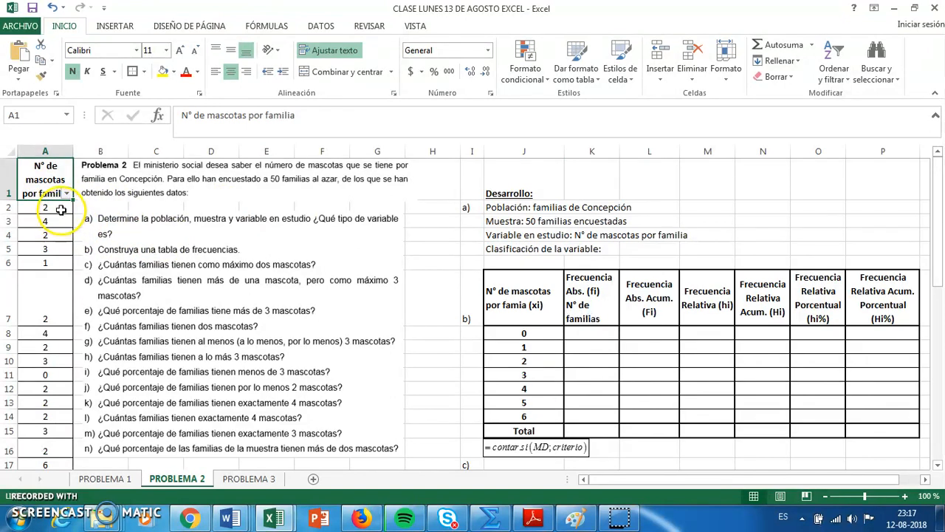
{"action": "left_click", "coordinate": [60, 209]}
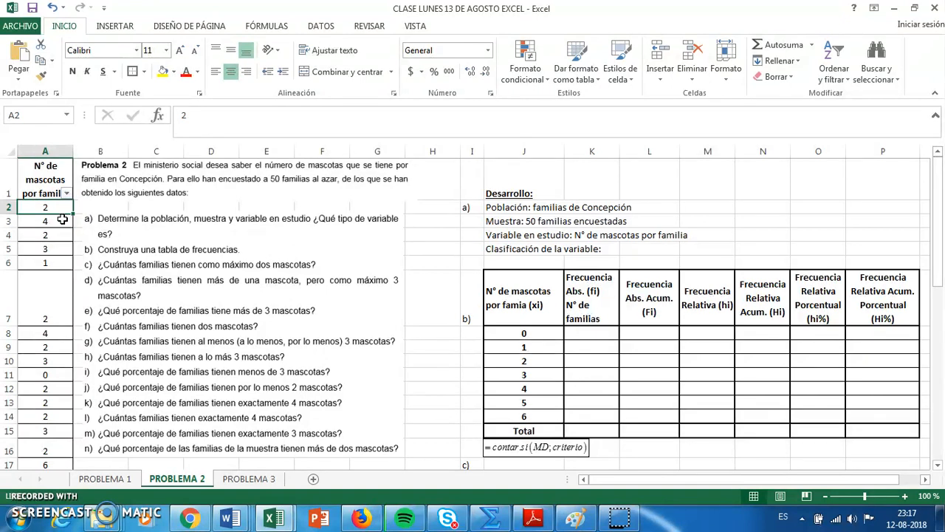
{"action": "left_click", "coordinate": [63, 219]}
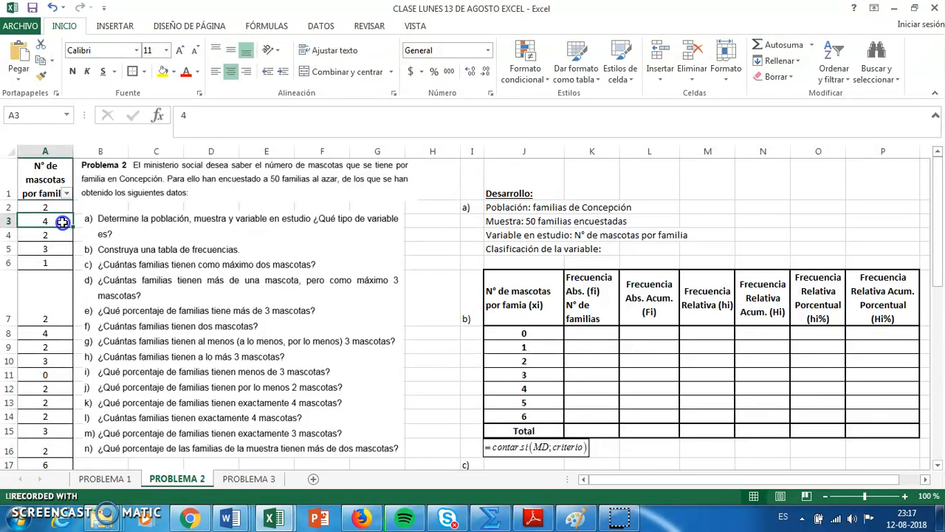
{"action": "left_click", "coordinate": [552, 257]}
{"action": "left_click", "coordinate": [330, 120]}
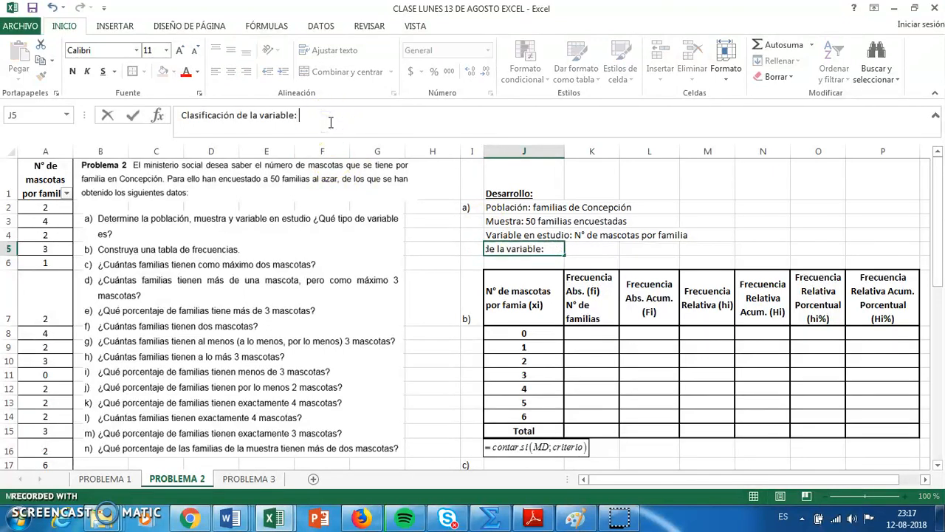
{"action": "type", "text": "Cuant"}
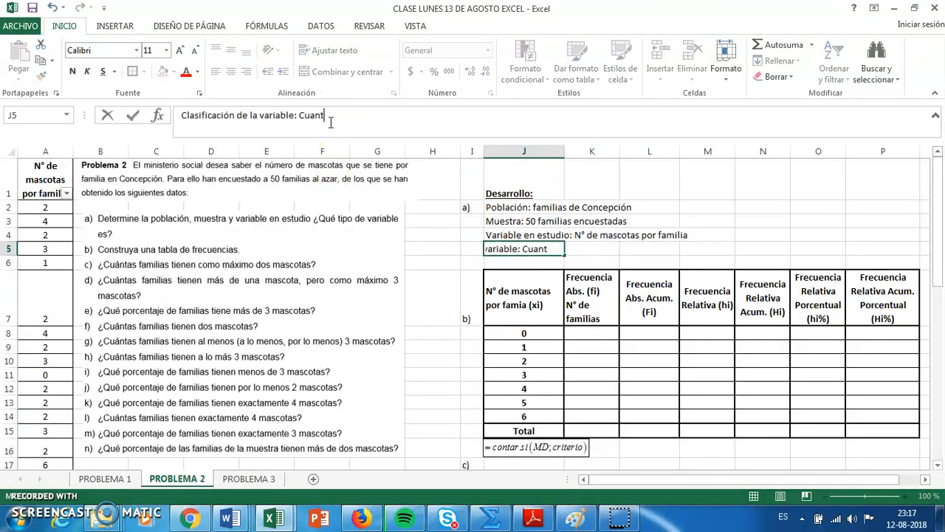
{"action": "type", "text": "itativa "}
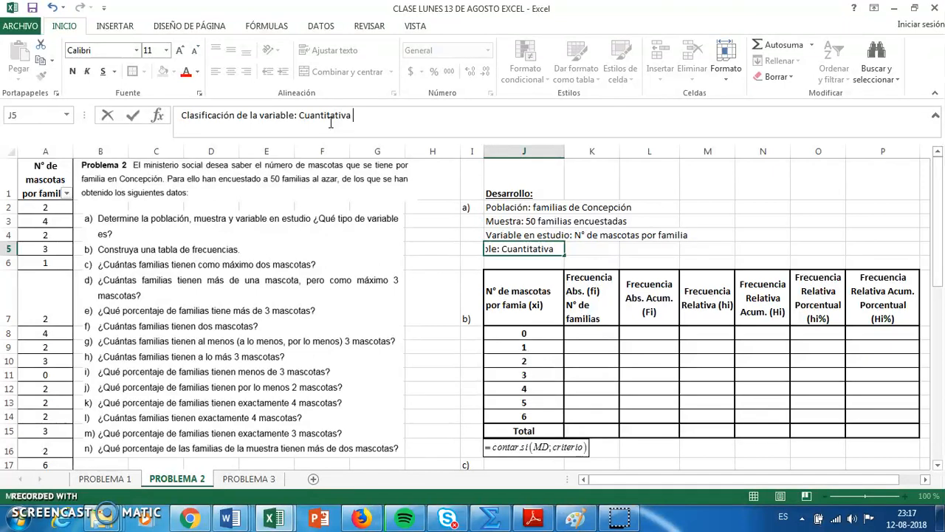
{"action": "type", "text": "Discreta"}
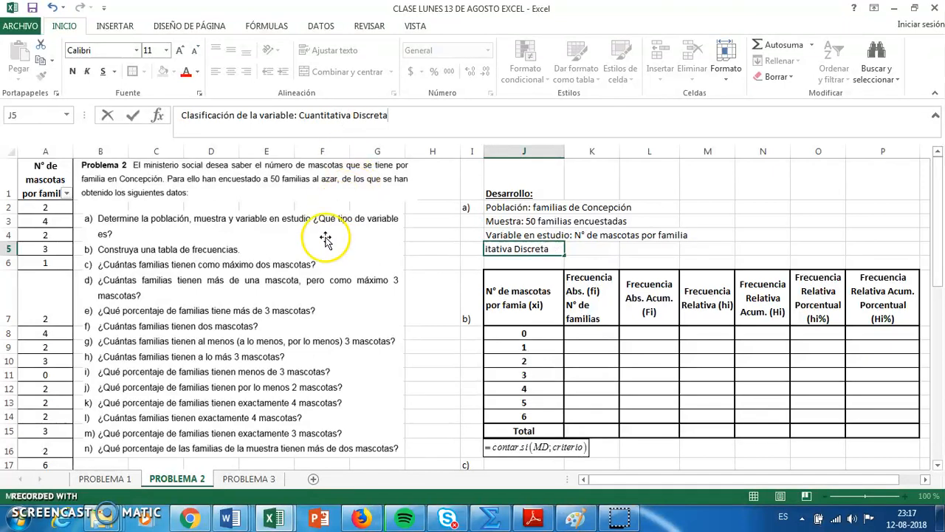
{"action": "left_click", "coordinate": [325, 233]}
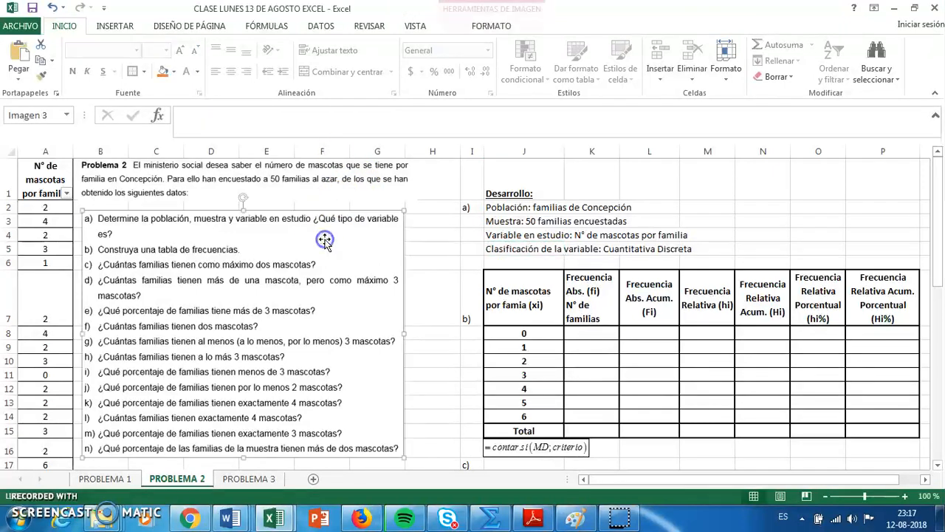
- Count the families with 0 pets in cell K8 with =CONTAR.SI(A2:A51;A11)
{"action": "left_click", "coordinate": [582, 332]}
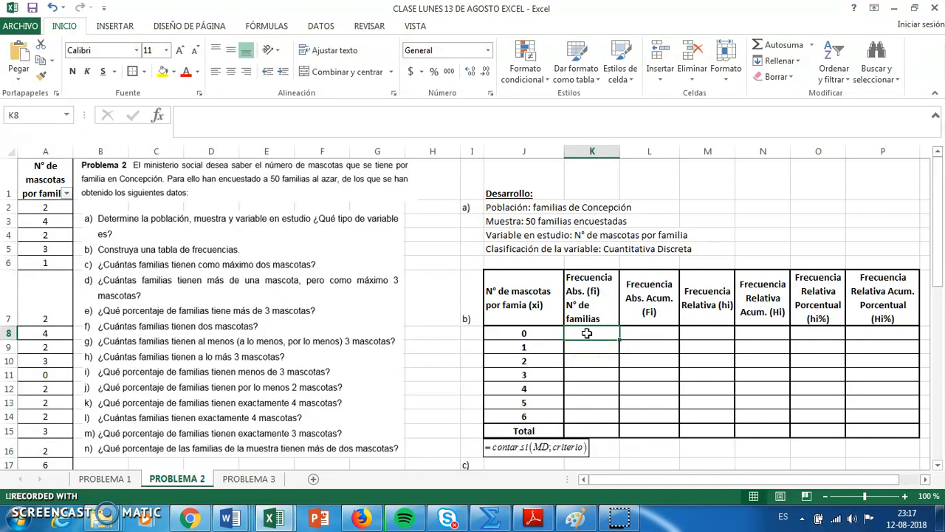
{"action": "type", "text": "=con"}
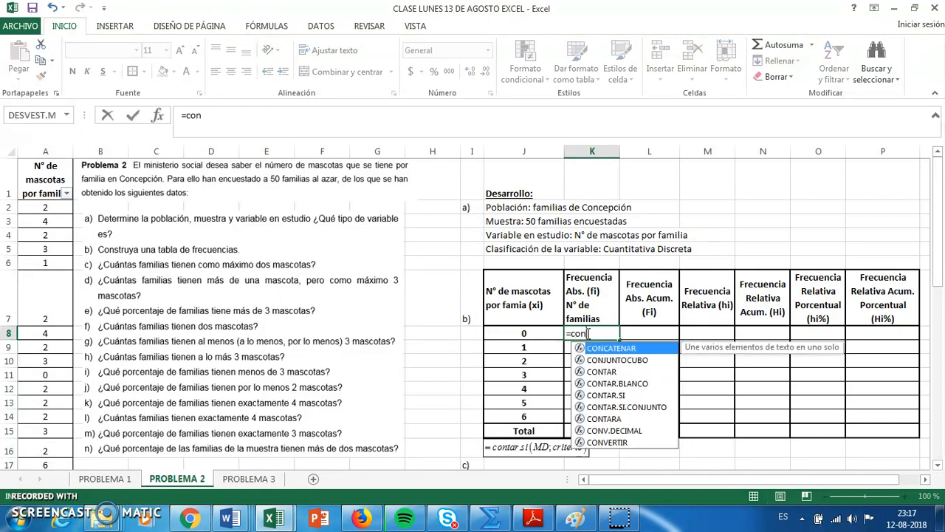
{"action": "left_click", "coordinate": [623, 396]}
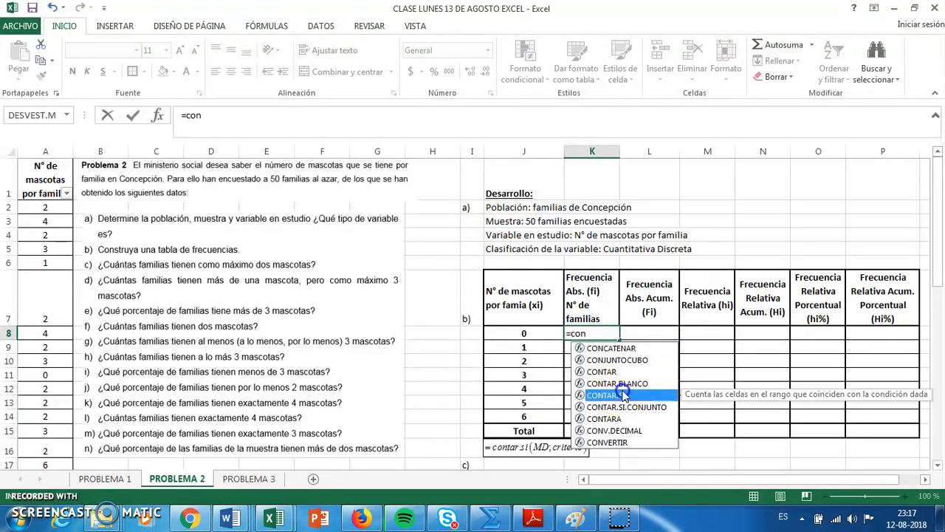
{"action": "double_click", "coordinate": [619, 396]}
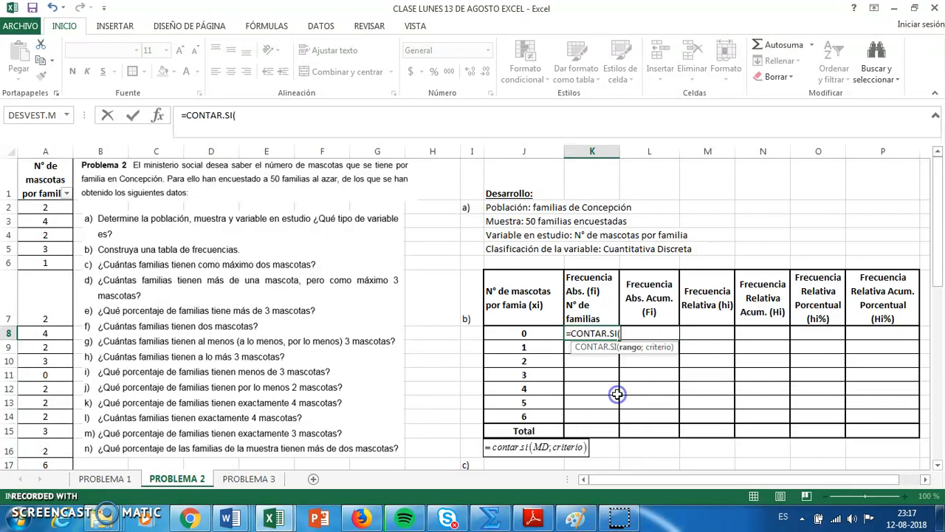
{"action": "left_click_drag", "start_coordinate": [56, 207], "coordinate": [60, 429]}
{"action": "left_click_drag", "start_coordinate": [940, 396], "coordinate": [935, 170]}
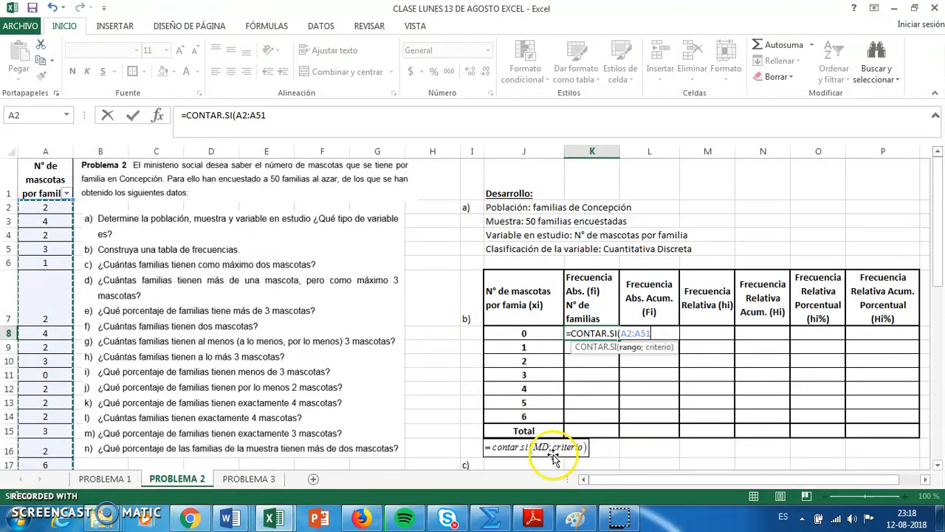
{"action": "type", "text": ";"}
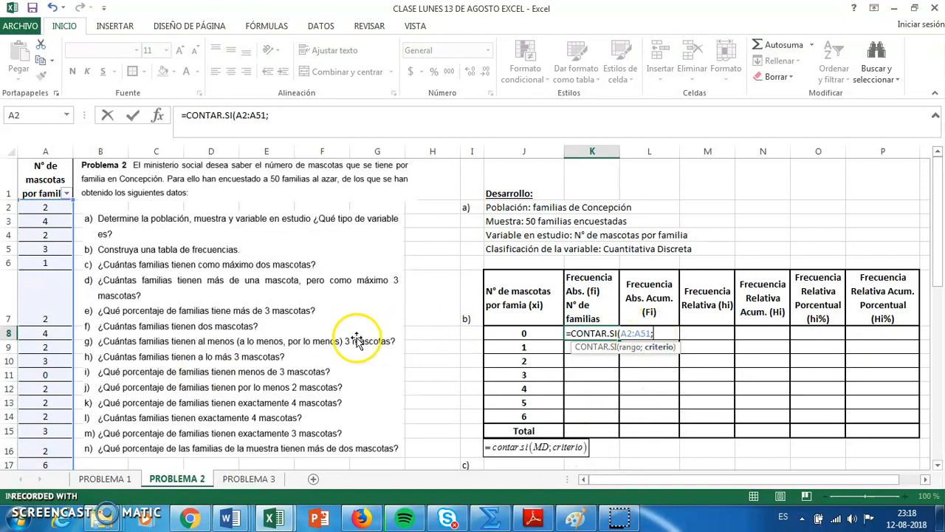
{"action": "left_click", "coordinate": [61, 376]}
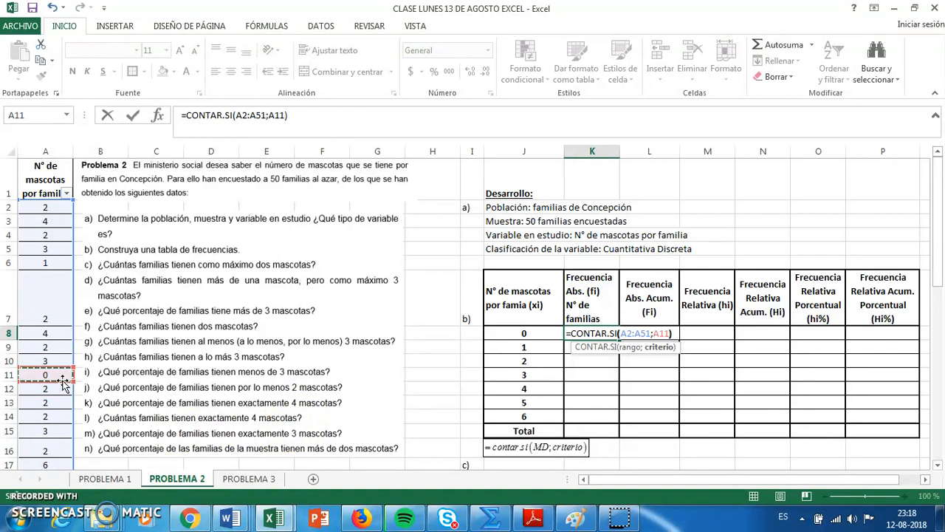
{"action": "key", "text": "Return"}
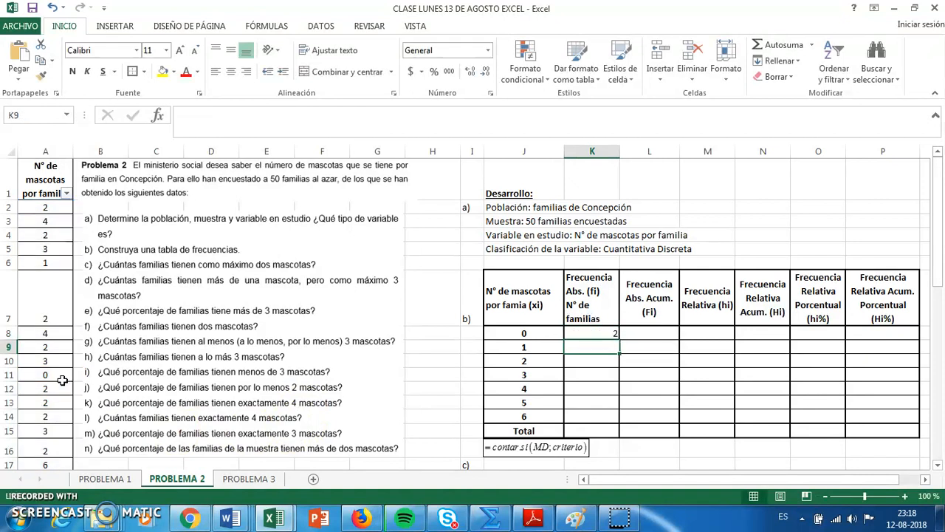
{"action": "left_click", "coordinate": [591, 334]}
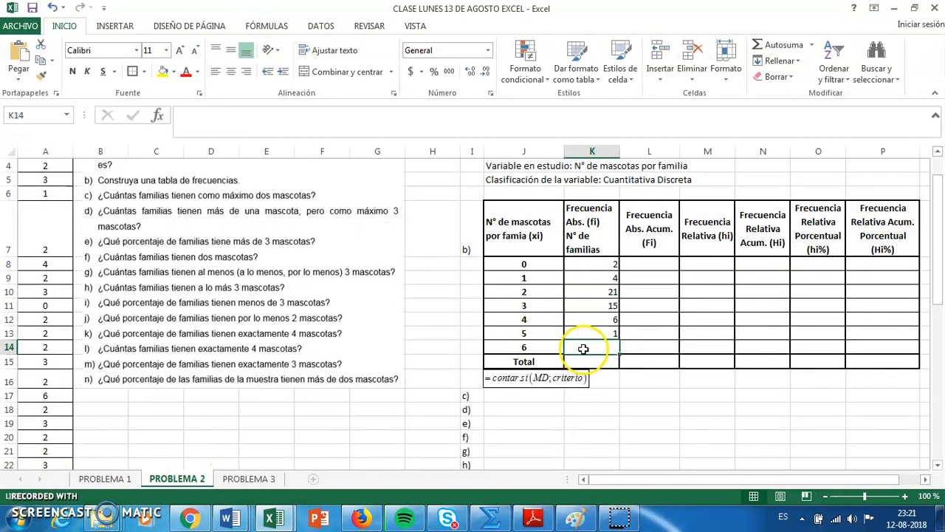
- Count the families with 6 pets in cell K14 with =CONTAR.SI(A2:A51;A17)
{"action": "left_click", "coordinate": [589, 347]}
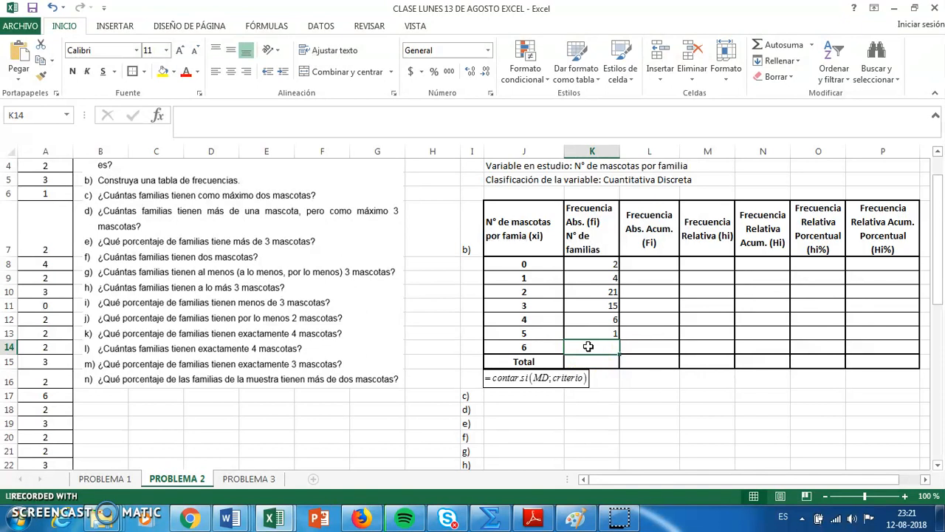
{"action": "type", "text": "="}
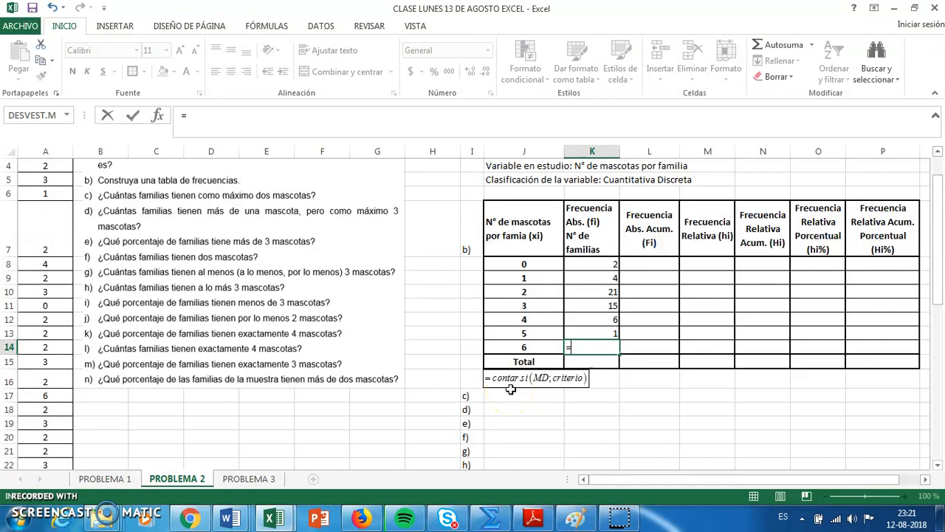
{"action": "type", "text": "con"}
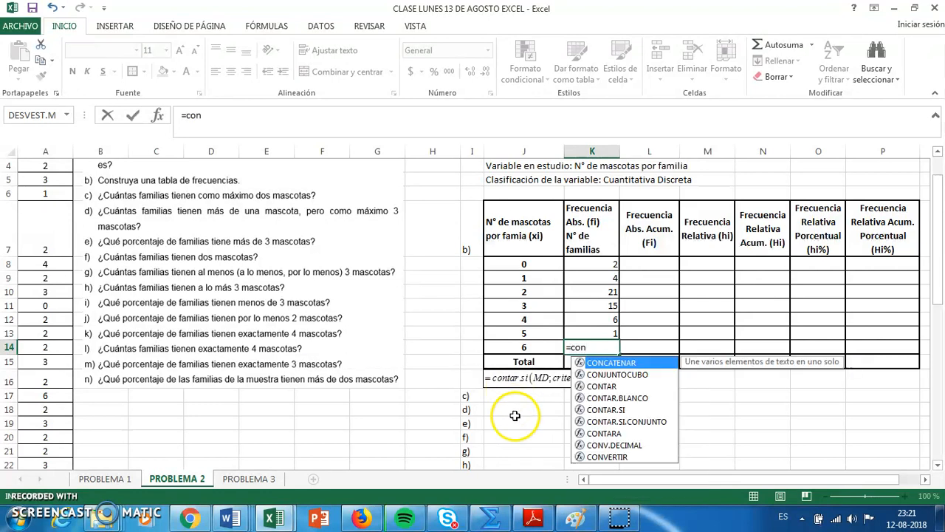
{"action": "double_click", "coordinate": [604, 409]}
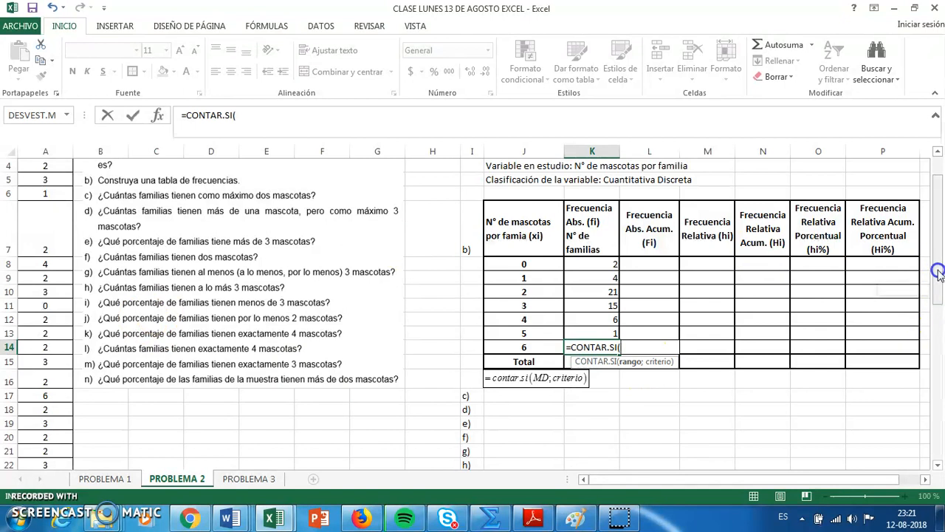
{"action": "left_click_drag", "start_coordinate": [938, 272], "coordinate": [937, 244]}
{"action": "left_click_drag", "start_coordinate": [44, 207], "coordinate": [61, 413]}
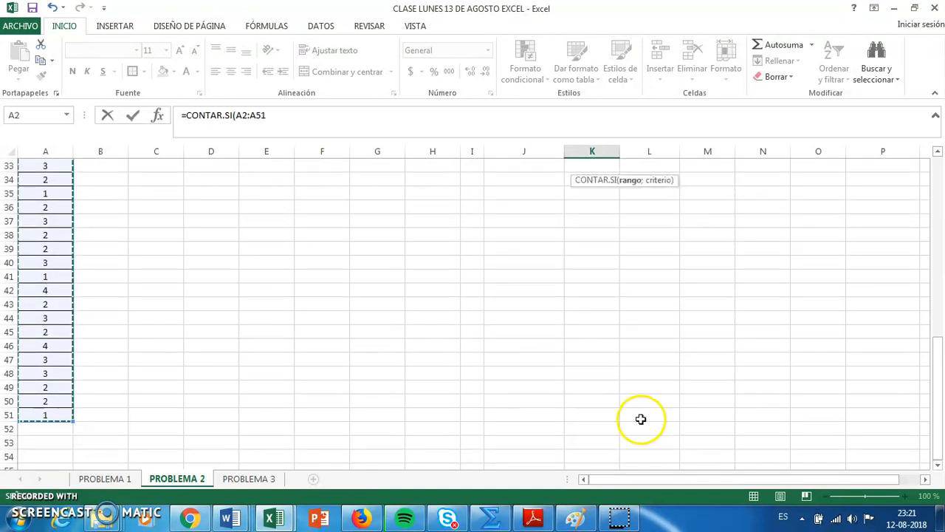
{"action": "left_click_drag", "start_coordinate": [940, 401], "coordinate": [935, 221]}
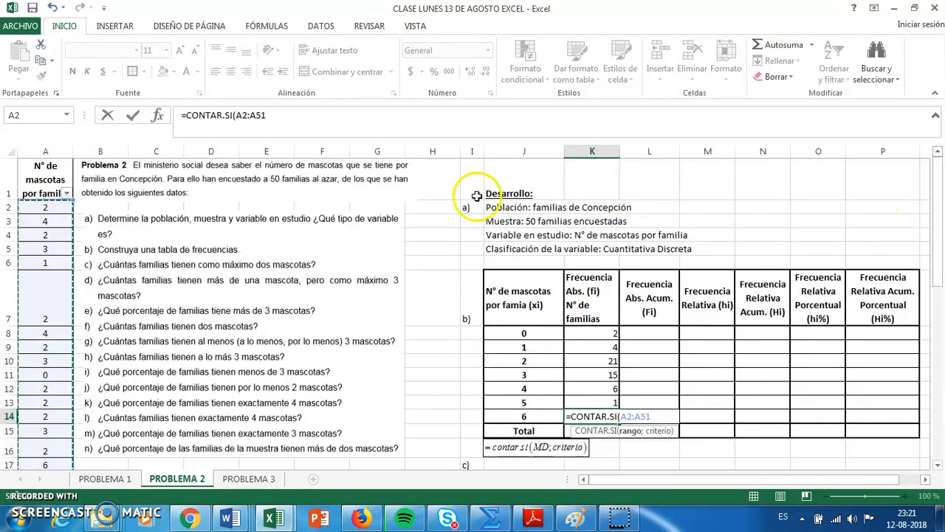
{"action": "left_click", "coordinate": [288, 123]}
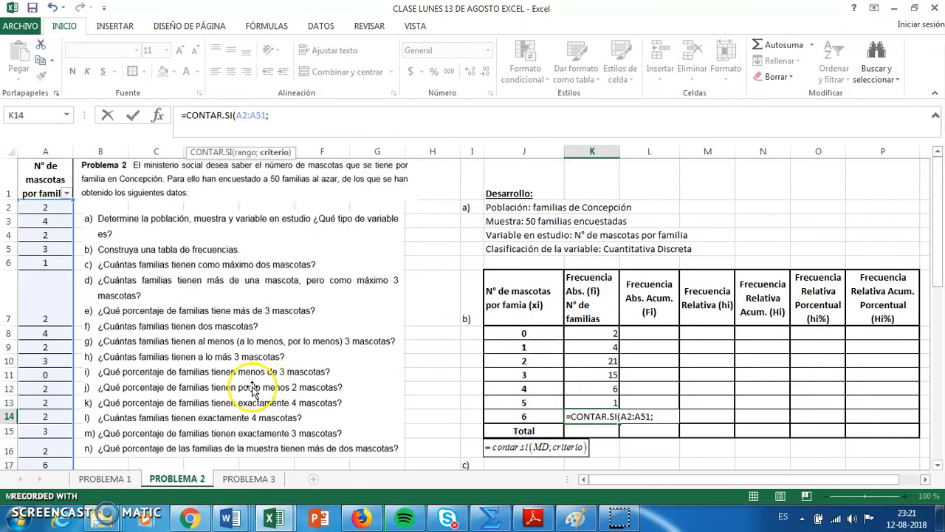
{"action": "left_click", "coordinate": [64, 464]}
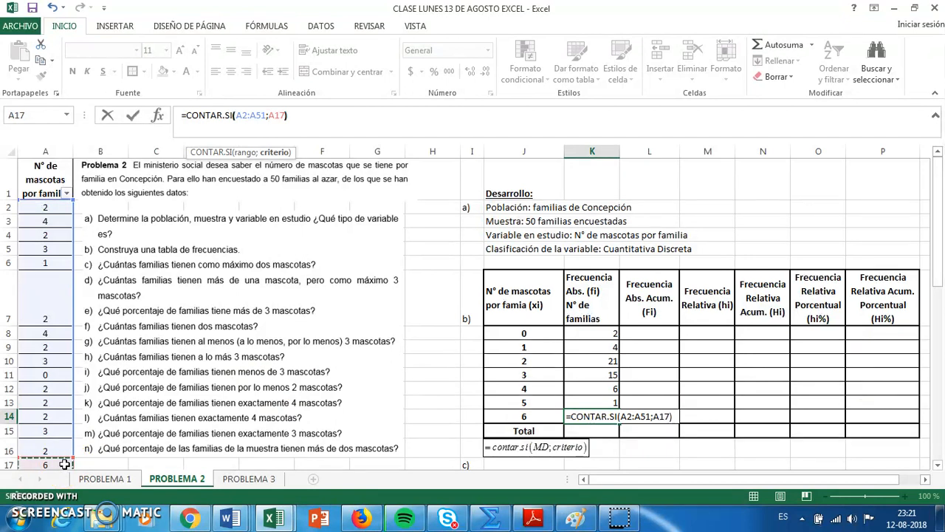
{"action": "key", "text": "Return"}
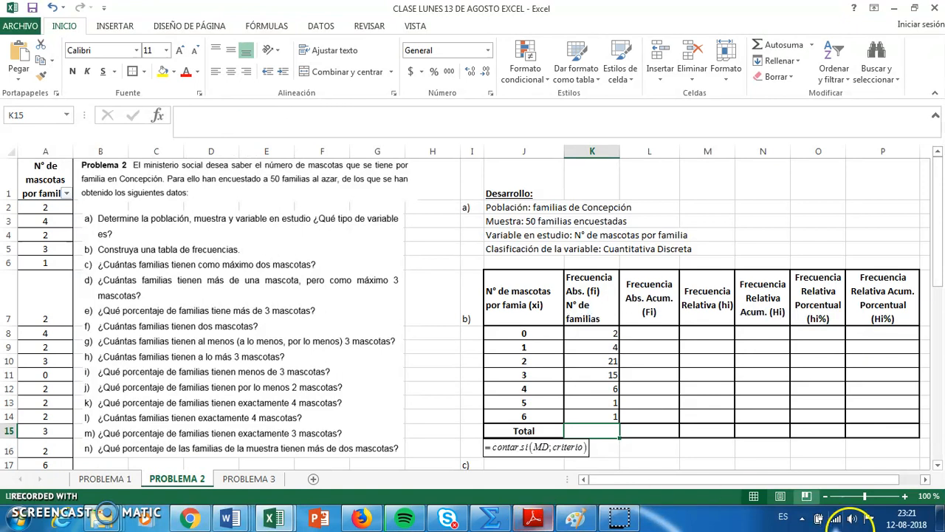
- Review the CONTAR.SI formulas in the absolute frequency cells K8 to K13
{"action": "left_click", "coordinate": [604, 332]}
{"action": "left_click", "coordinate": [604, 346]}
{"action": "left_click", "coordinate": [604, 360]}
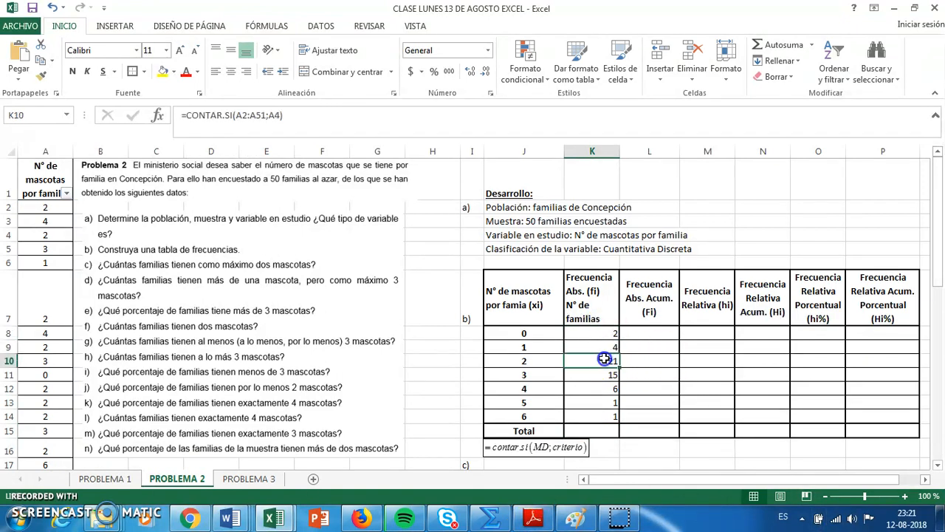
{"action": "left_click", "coordinate": [603, 374]}
{"action": "left_click", "coordinate": [603, 389]}
{"action": "left_click", "coordinate": [601, 403]}
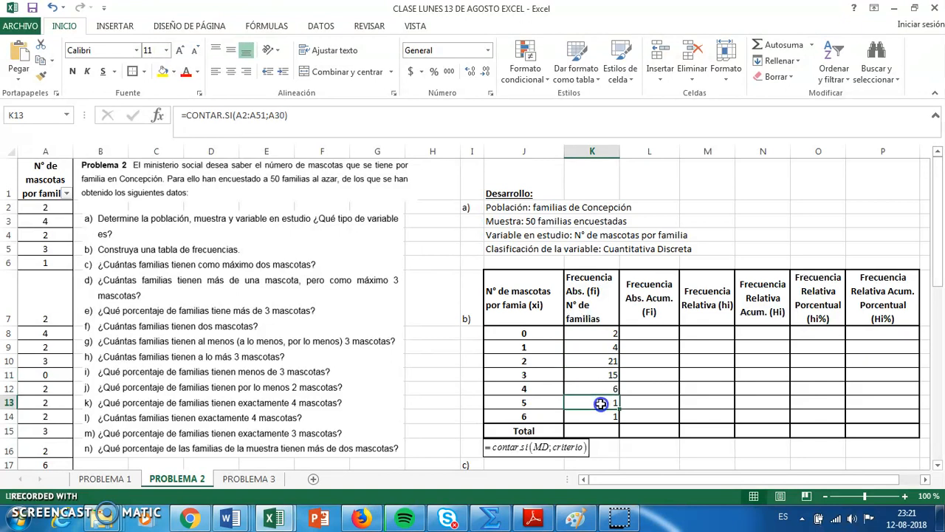
{"action": "left_click", "coordinate": [540, 404]}
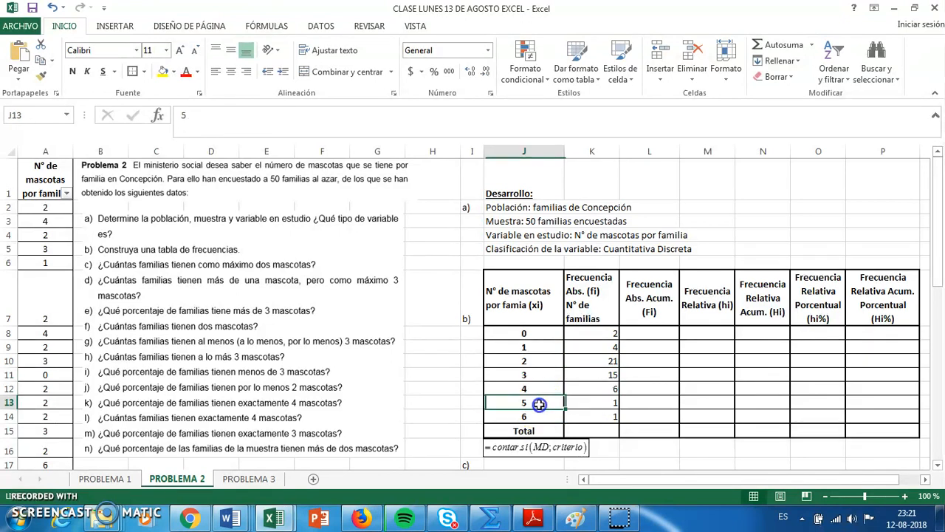
- Compare the pet numbers 0, 1 and 2 in column J with their absolute frequencies in column K
{"action": "left_click", "coordinate": [606, 337]}
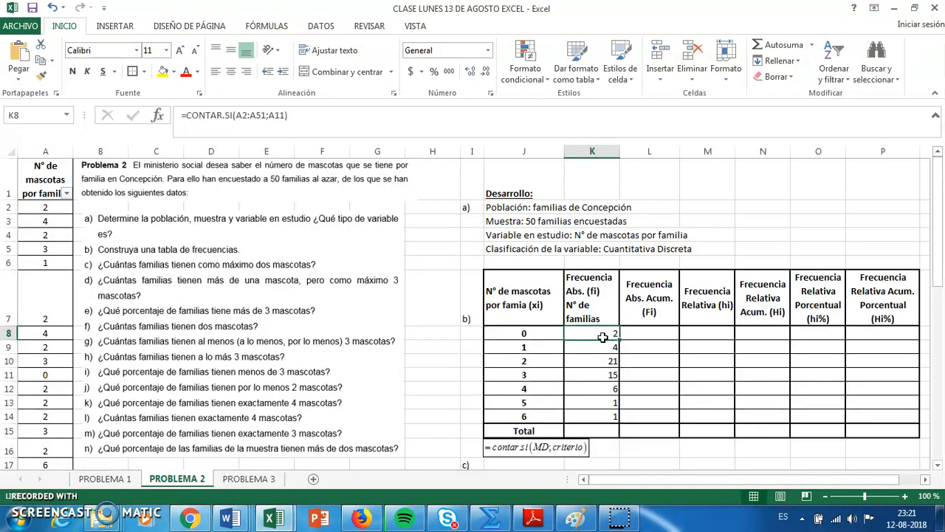
{"action": "left_click", "coordinate": [550, 334]}
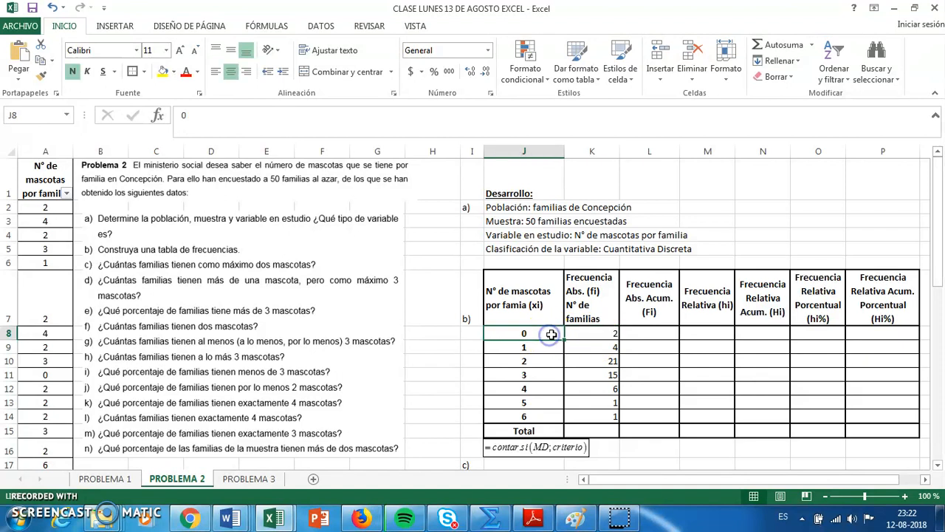
{"action": "left_click", "coordinate": [597, 334]}
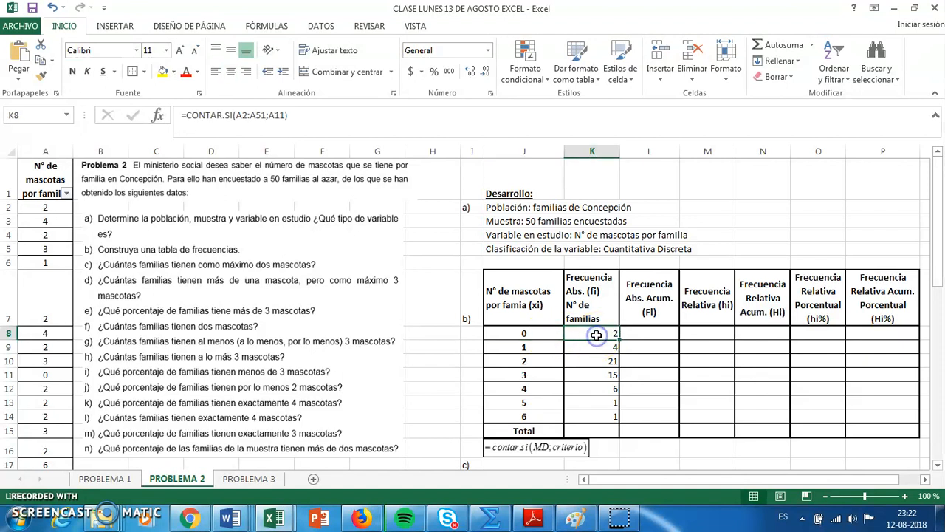
{"action": "left_click", "coordinate": [533, 350]}
{"action": "left_click", "coordinate": [599, 349]}
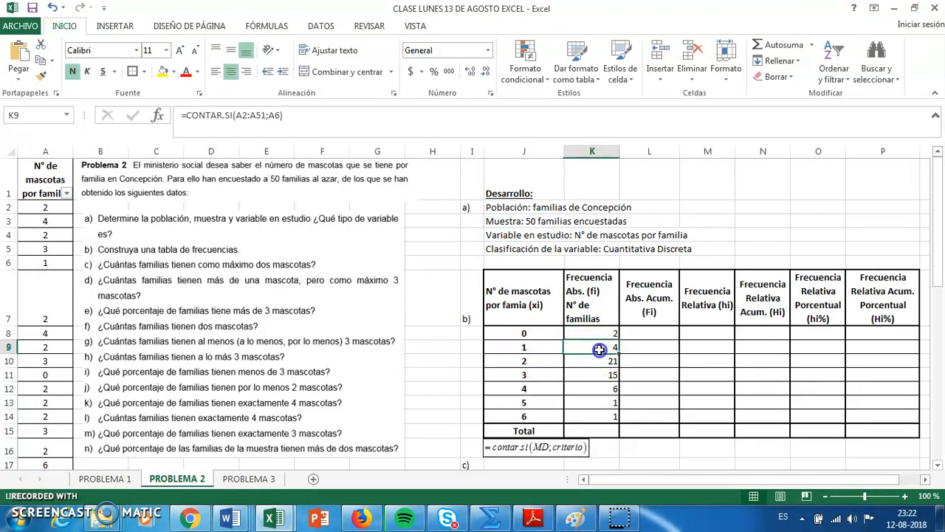
{"action": "left_click", "coordinate": [551, 361]}
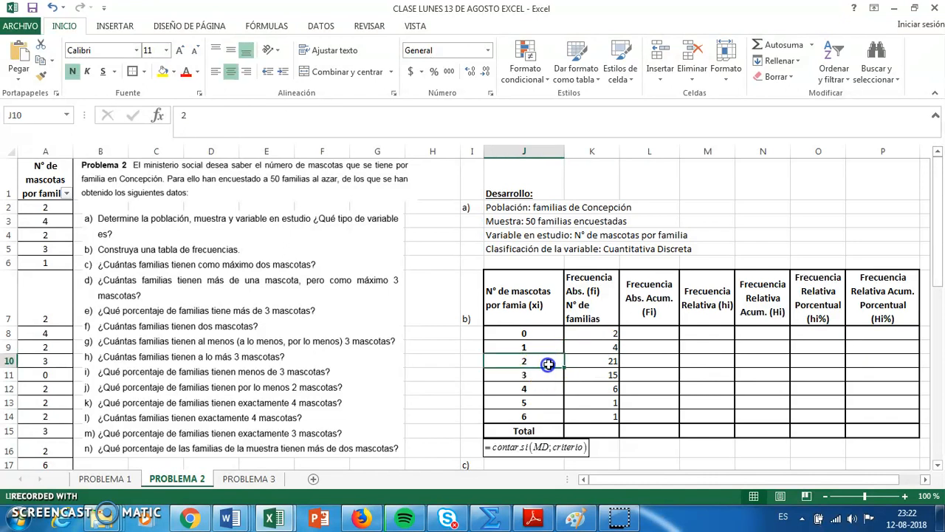
{"action": "left_click", "coordinate": [595, 363]}
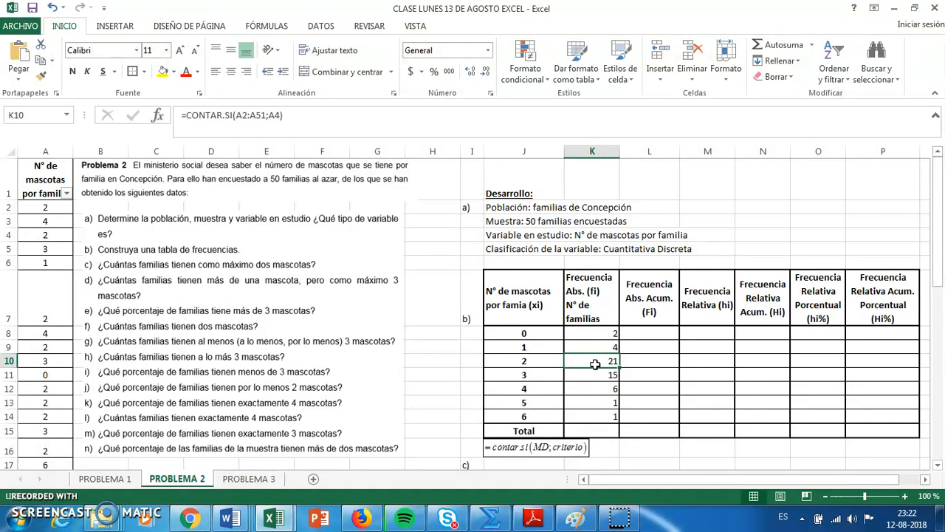
{"action": "left_click", "coordinate": [551, 365]}
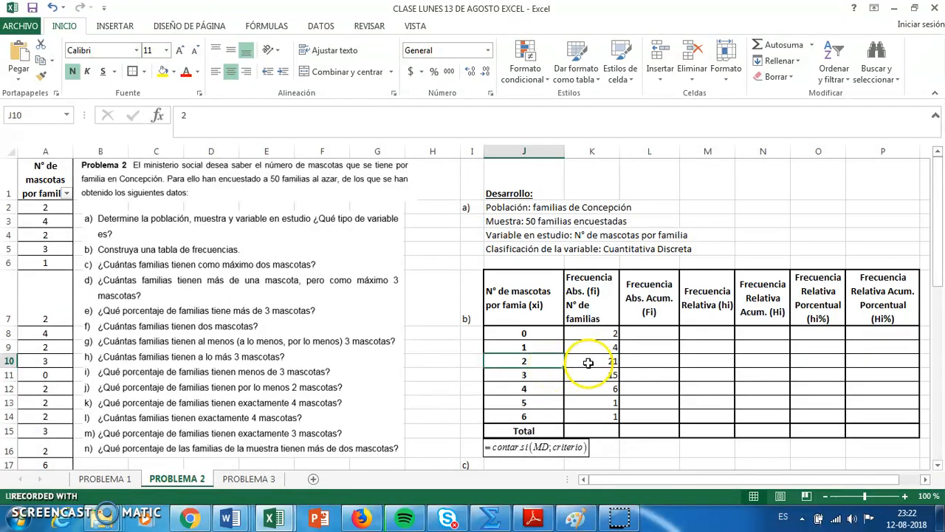
{"action": "left_click", "coordinate": [588, 362]}
{"action": "left_click", "coordinate": [556, 361]}
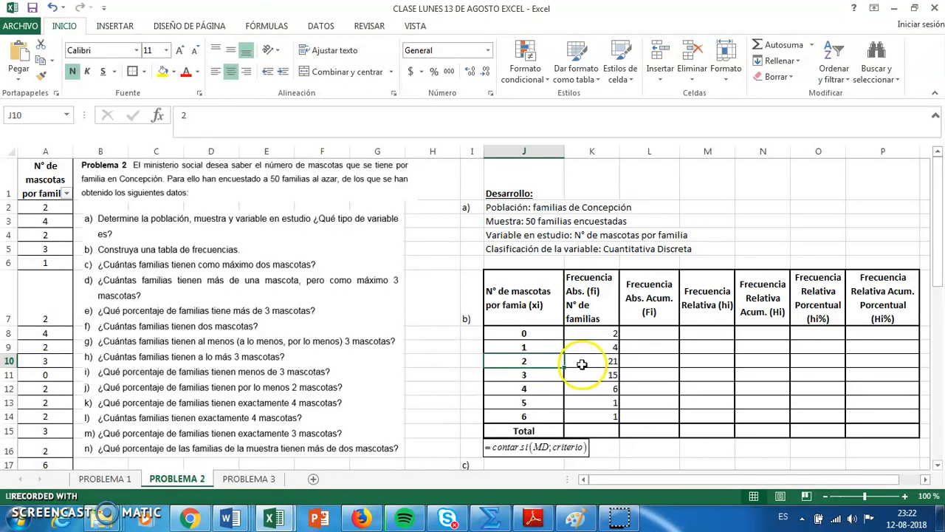
- Total the absolute frequencies K8:K14 in cell K15 with the sum function and fill that cell yellow
{"action": "left_click_drag", "start_coordinate": [599, 334], "coordinate": [605, 415]}
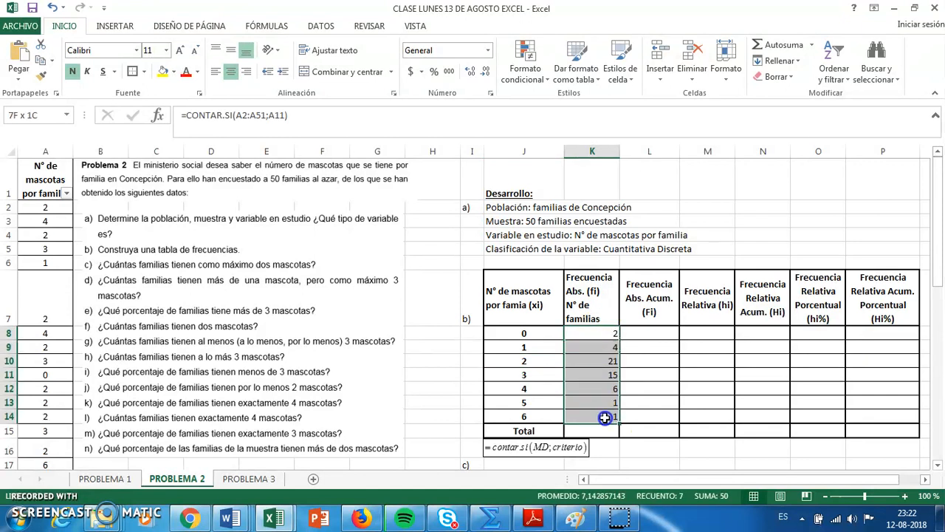
{"action": "left_click", "coordinate": [774, 44]}
{"action": "left_click", "coordinate": [604, 429]}
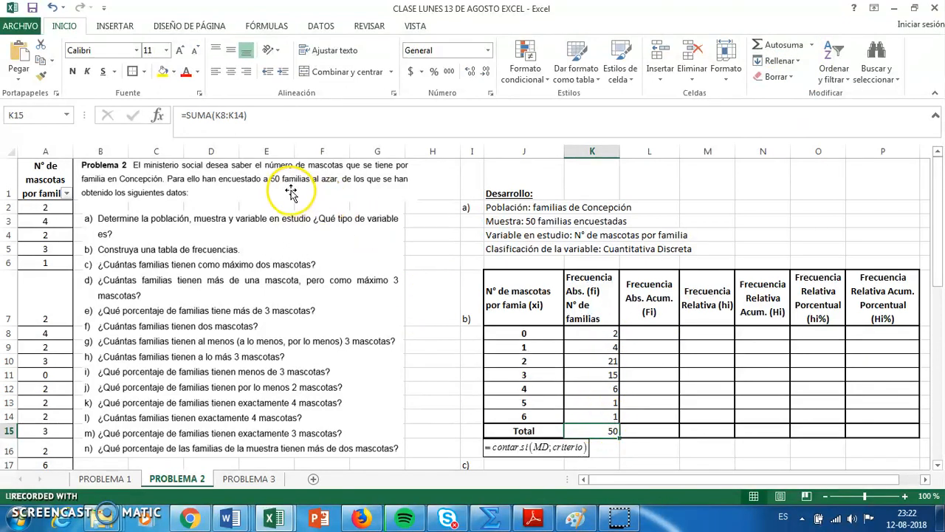
{"action": "left_click", "coordinate": [162, 71]}
- Start the cumulative absolute frequency column by entering =K8 in cell L8
{"action": "left_click", "coordinate": [648, 334]}
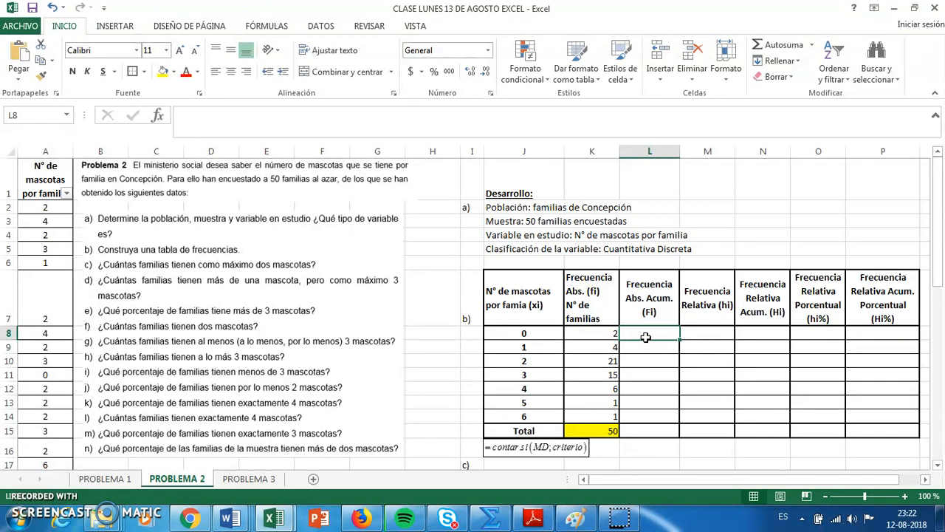
{"action": "type", "text": "="}
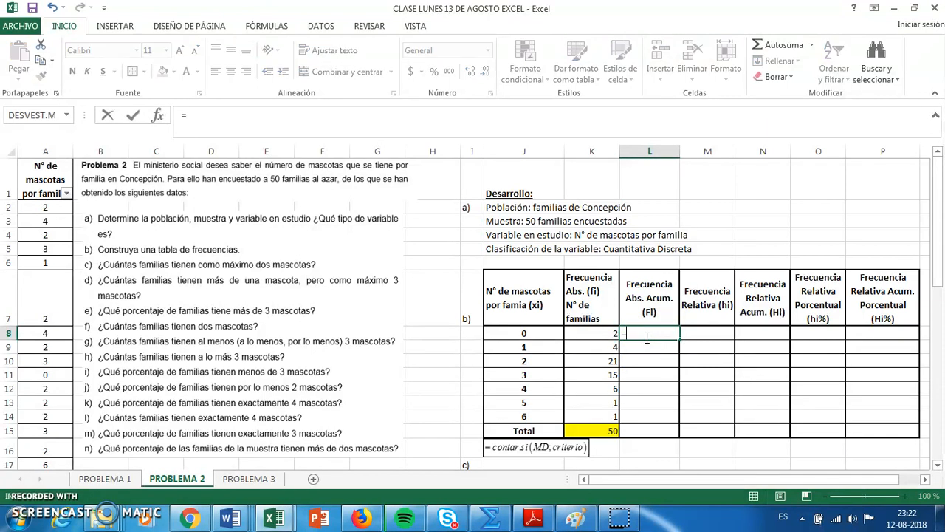
{"action": "left_click", "coordinate": [608, 334]}
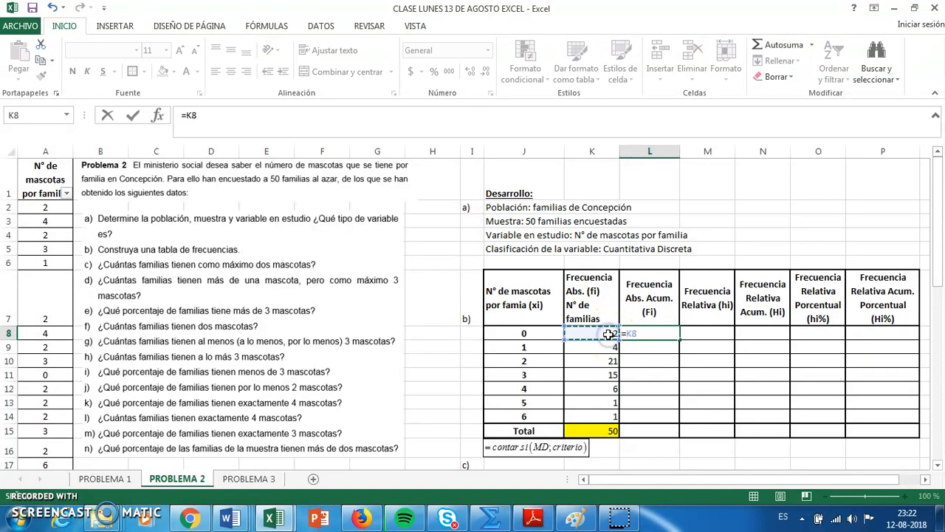
{"action": "key", "text": "Return"}
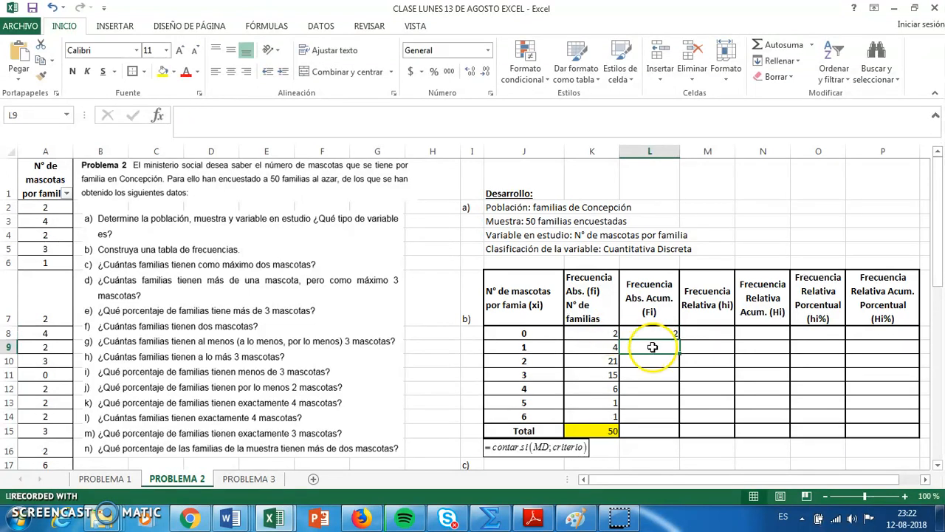
- Enter =L8+K9 in cell L9 to accumulate the absolute frequency for one pet
{"action": "type", "text": "="}
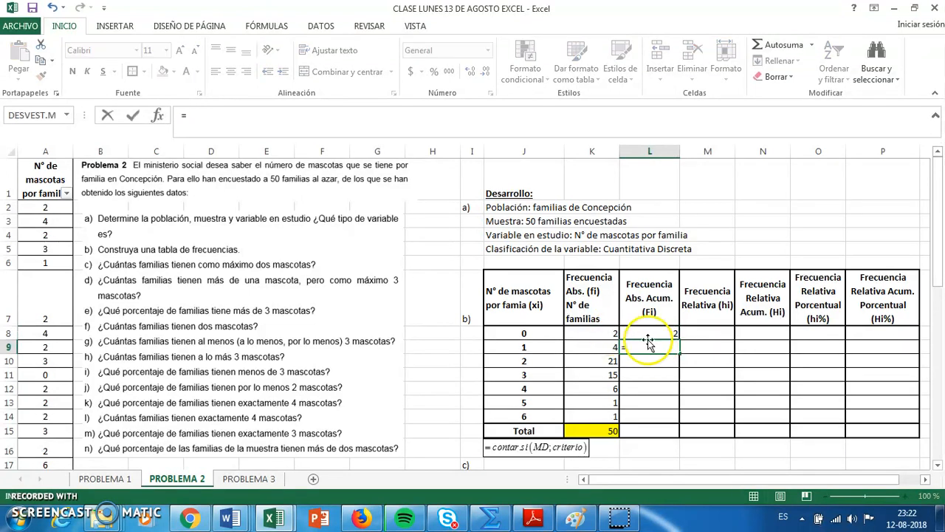
{"action": "left_click", "coordinate": [651, 333]}
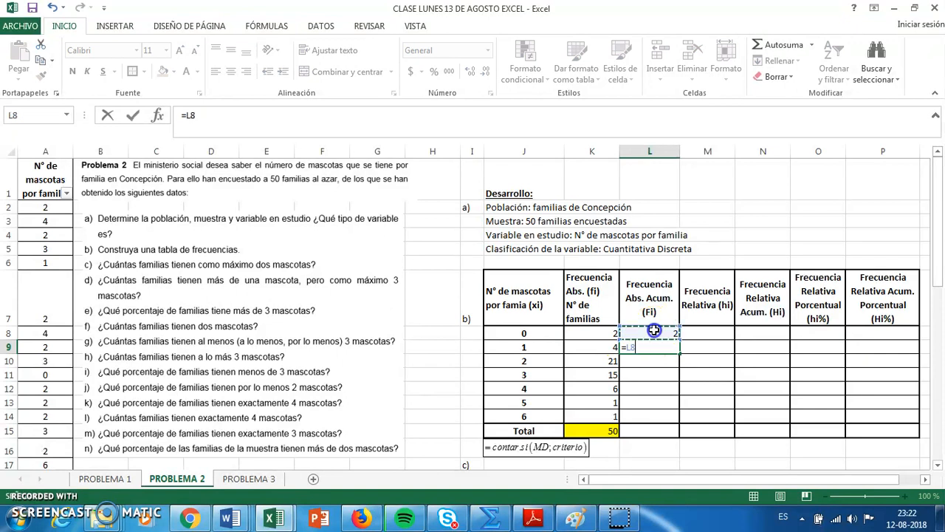
{"action": "left_click", "coordinate": [608, 347]}
{"action": "left_click", "coordinate": [608, 347]}
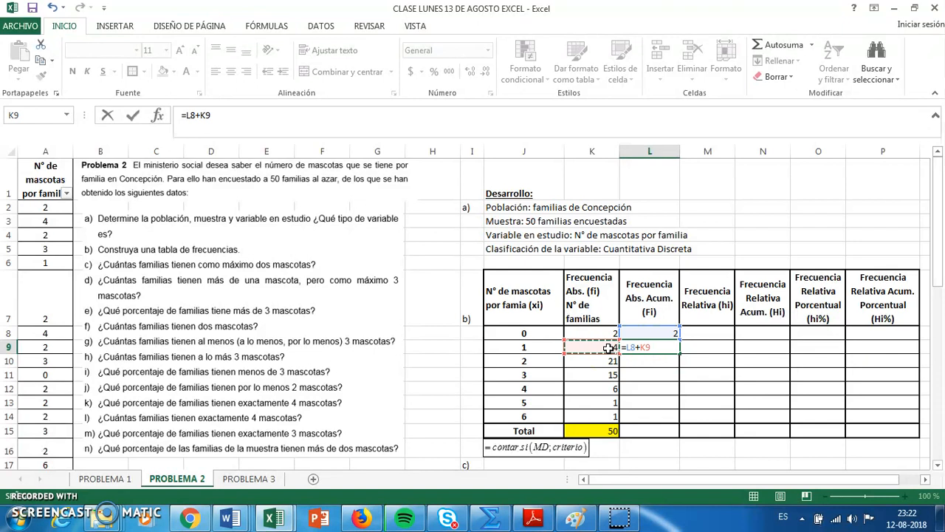
{"action": "key", "text": "Return"}
{"action": "left_click", "coordinate": [640, 360]}
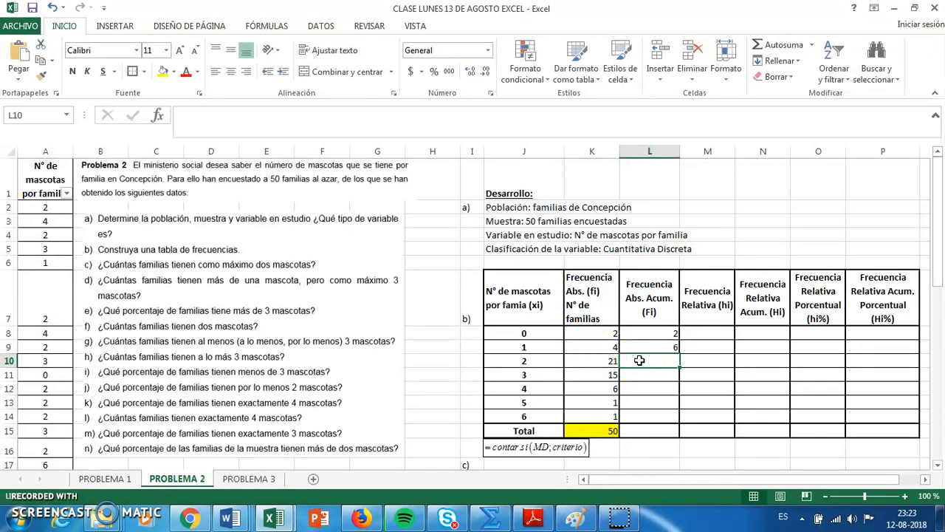
{"action": "type", "text": "="}
{"action": "left_click", "coordinate": [650, 346]}
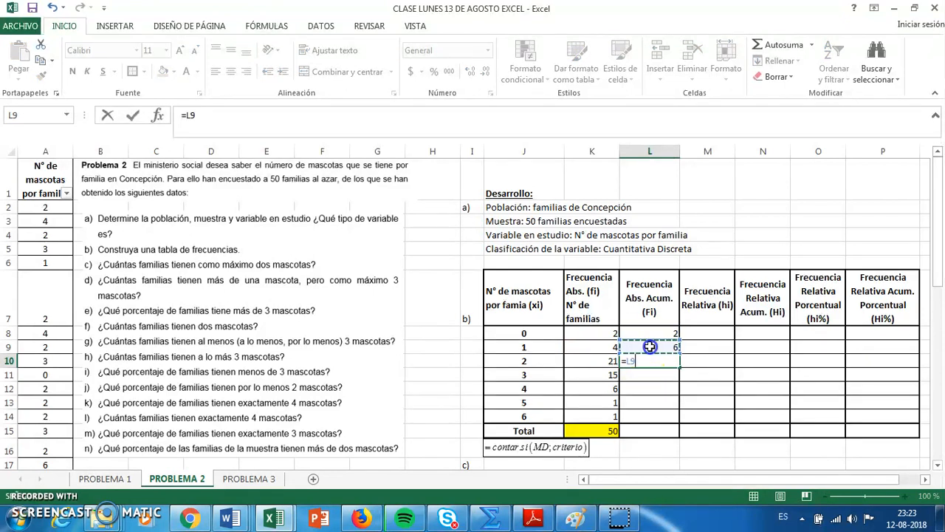
{"action": "type", "text": "+"}
{"action": "left_click", "coordinate": [612, 359]}
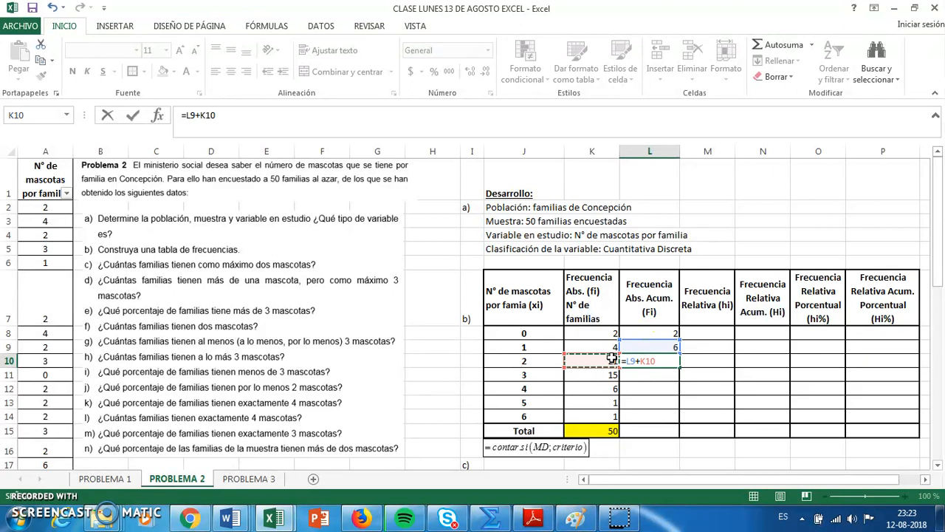
{"action": "key", "text": "Escape"}
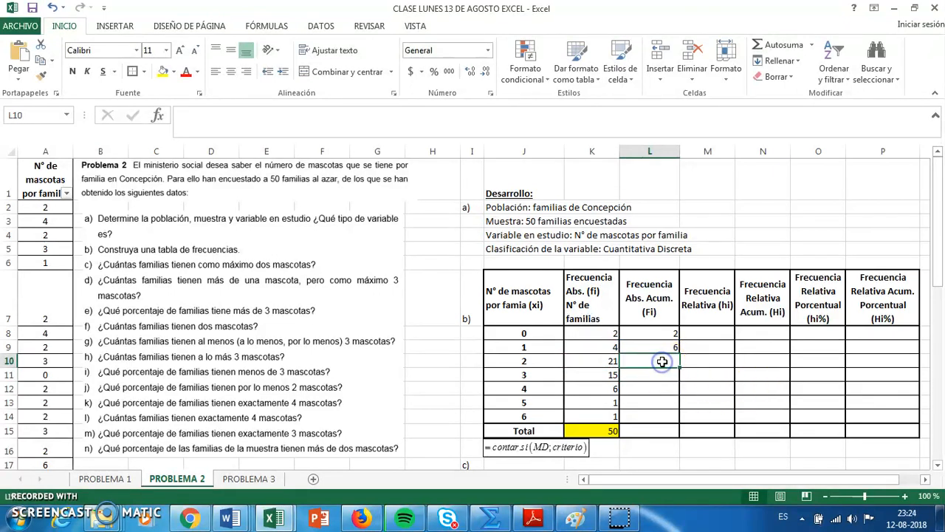
- Copy the cumulative absolute frequency formula from L9 down through L14
{"action": "left_click", "coordinate": [663, 350]}
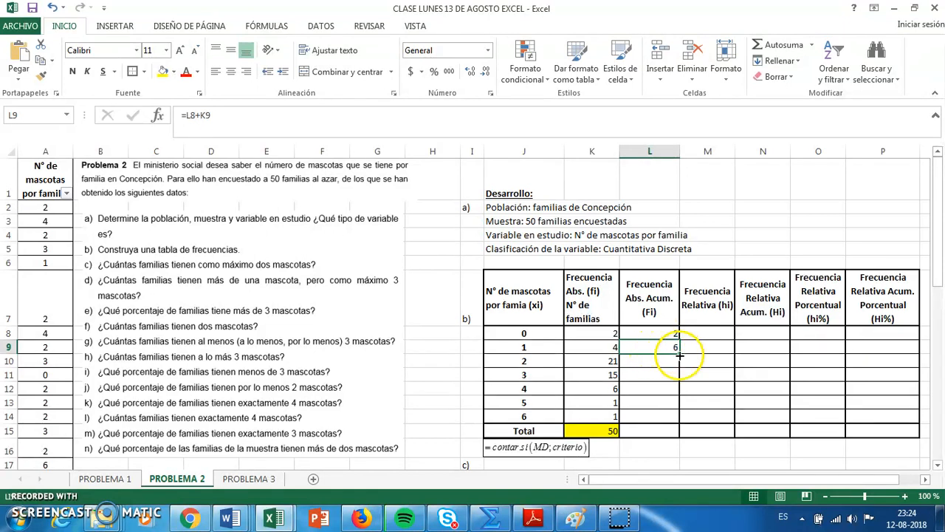
{"action": "left_click_drag", "start_coordinate": [678, 354], "coordinate": [676, 416]}
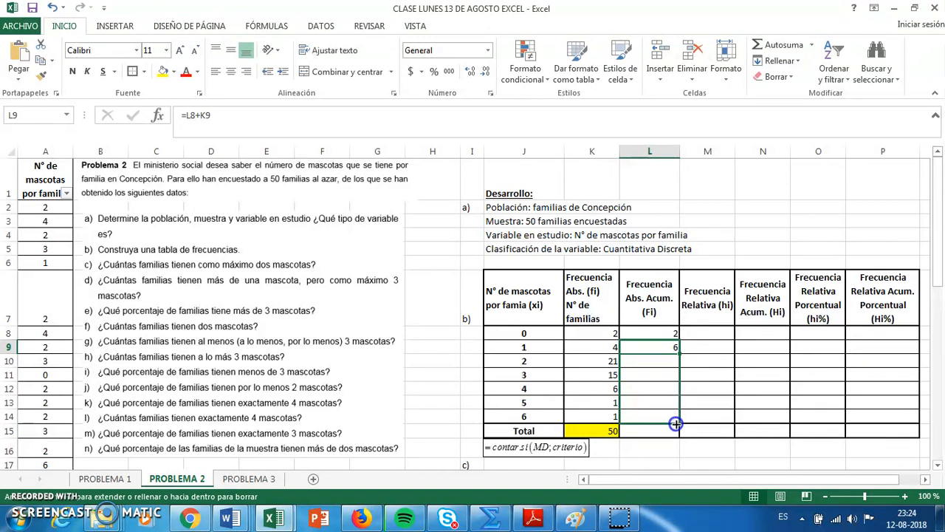
{"action": "left_click_drag", "start_coordinate": [676, 423], "coordinate": [676, 419]}
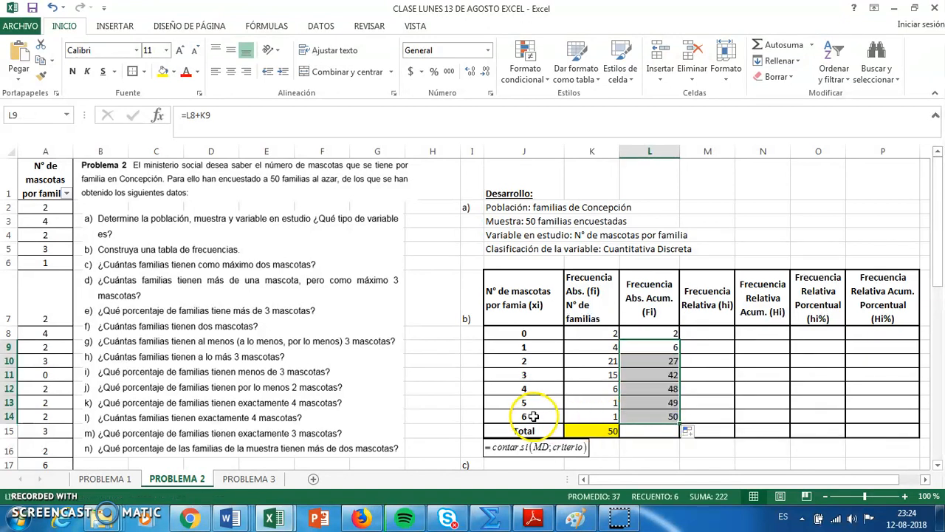
- Fill the last cumulative absolute frequency, L14, yellow and compare it with the total in K15
{"action": "left_click", "coordinate": [650, 416]}
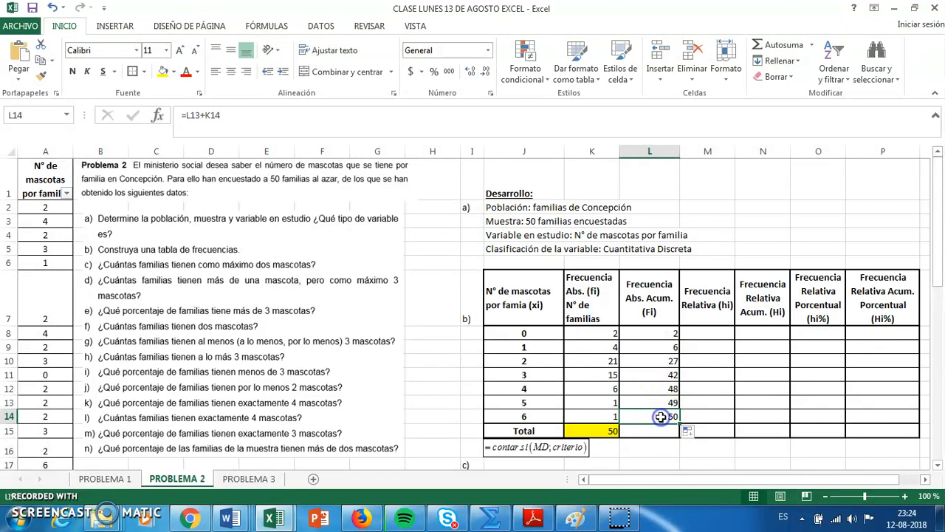
{"action": "left_click", "coordinate": [163, 71]}
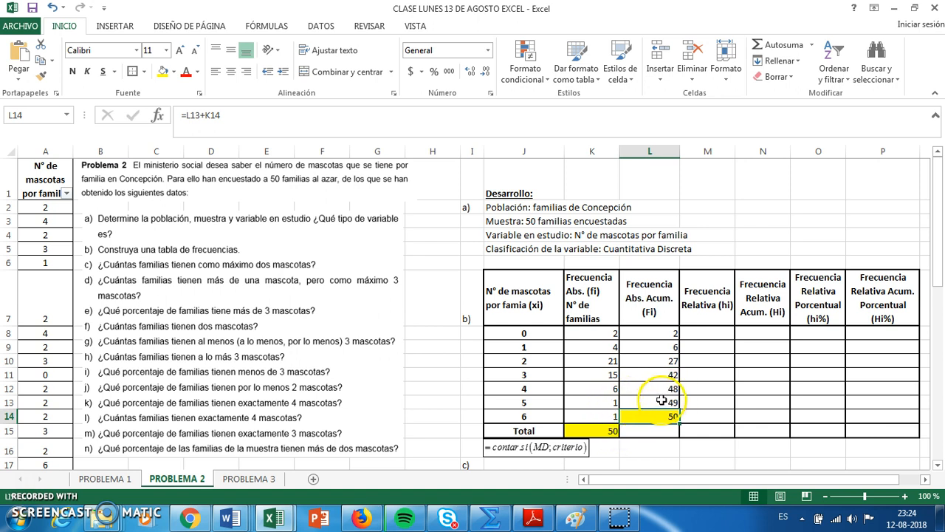
{"action": "left_click", "coordinate": [661, 416]}
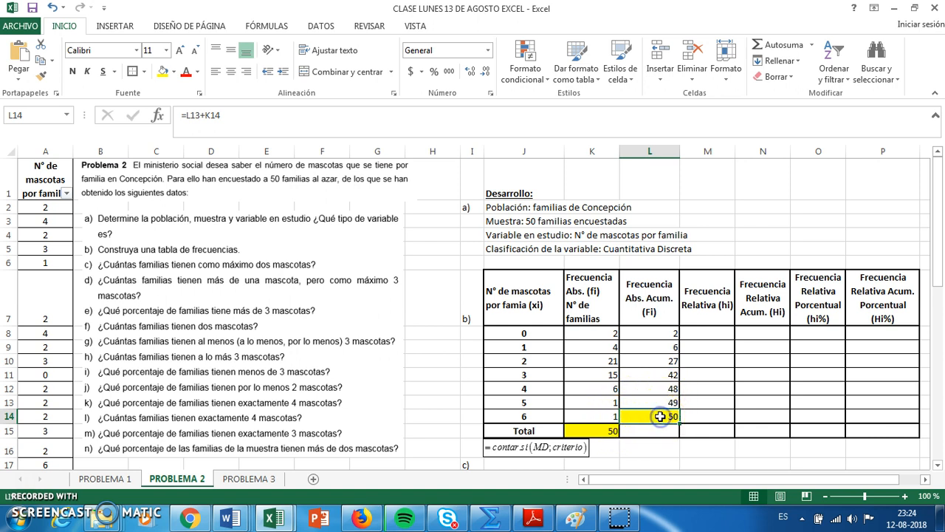
{"action": "left_click", "coordinate": [612, 430]}
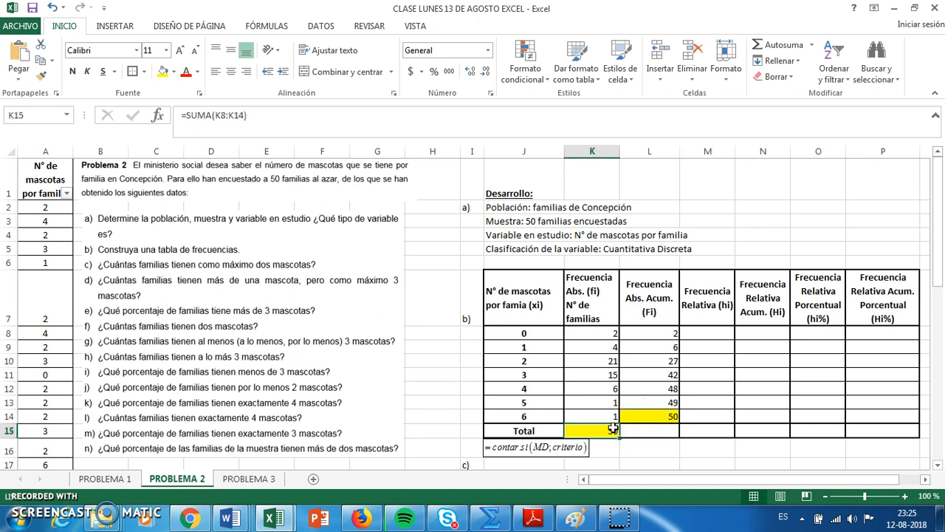
- Enter =K8/$K$15 in cell M8 to calculate the relative frequency for zero pets
{"action": "left_click", "coordinate": [715, 333]}
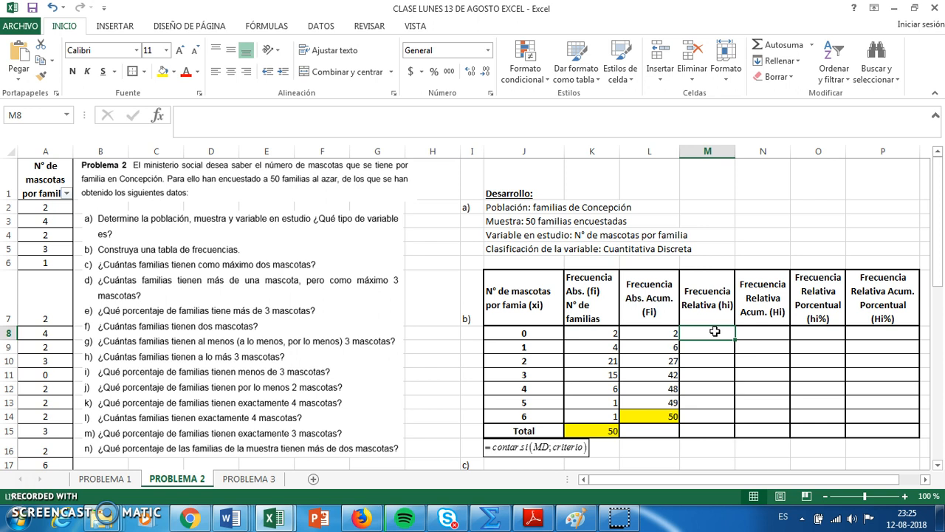
{"action": "type", "text": "="}
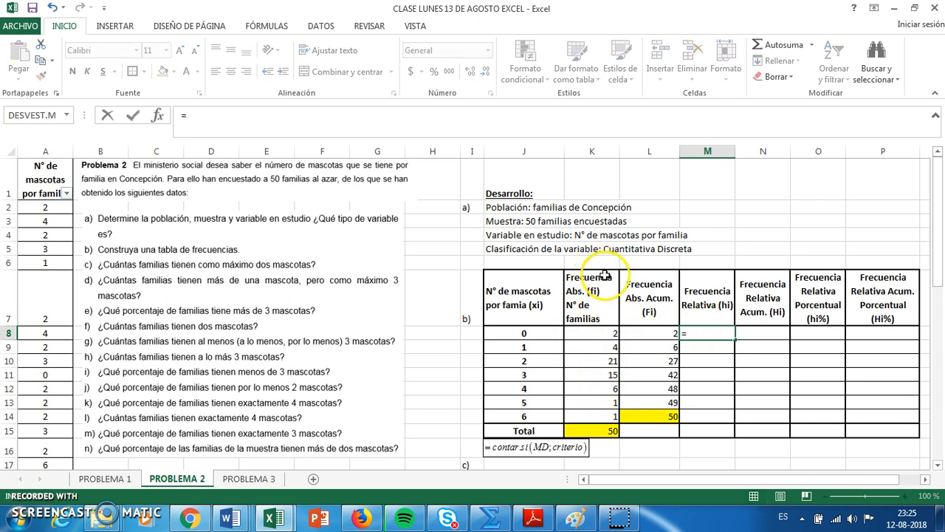
{"action": "left_click", "coordinate": [606, 334]}
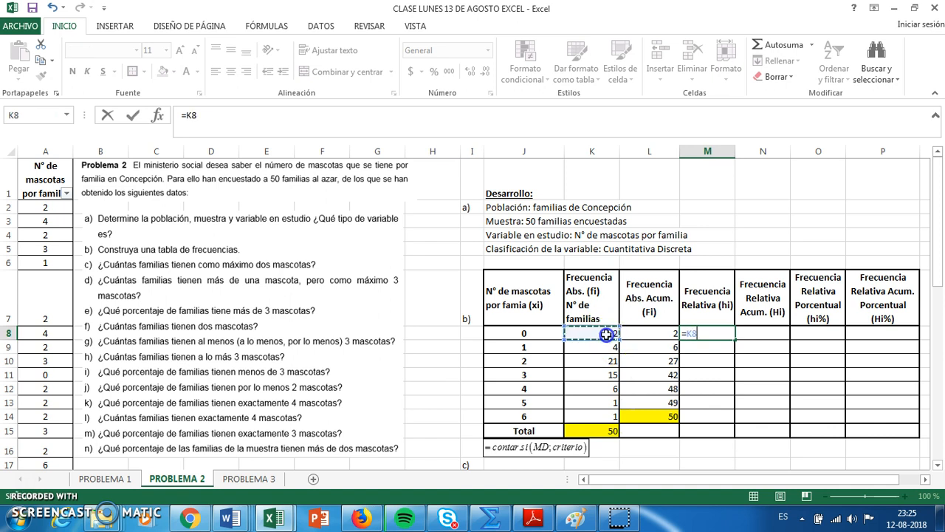
{"action": "type", "text": "/"}
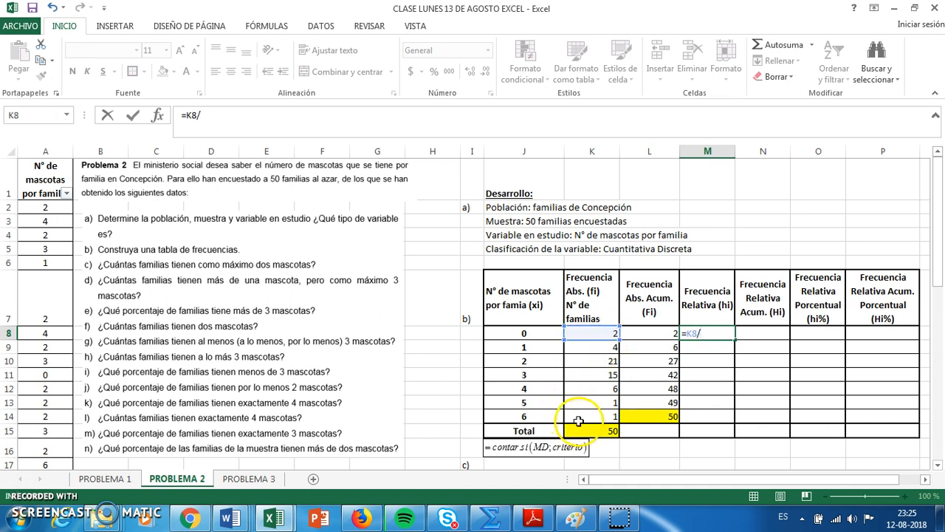
{"action": "left_click", "coordinate": [588, 430]}
{"action": "left_click", "coordinate": [706, 333]}
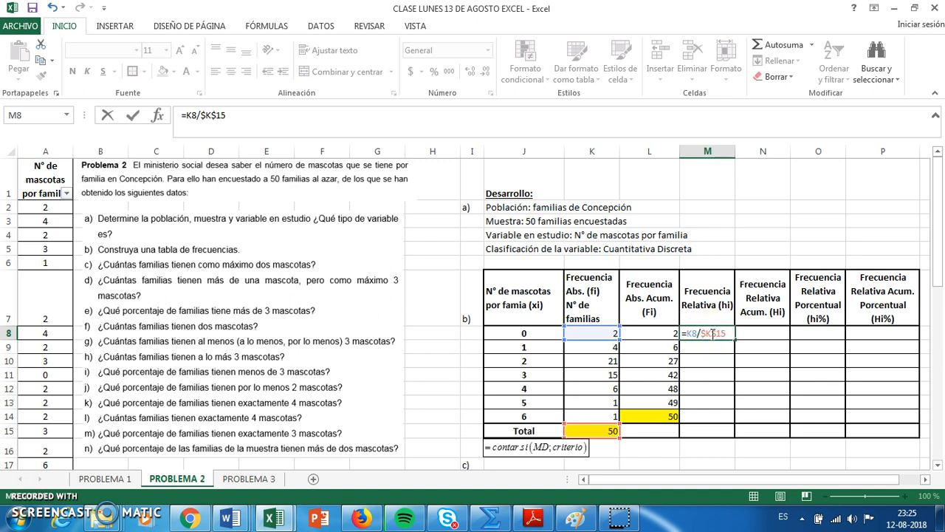
{"action": "key", "text": "Return"}
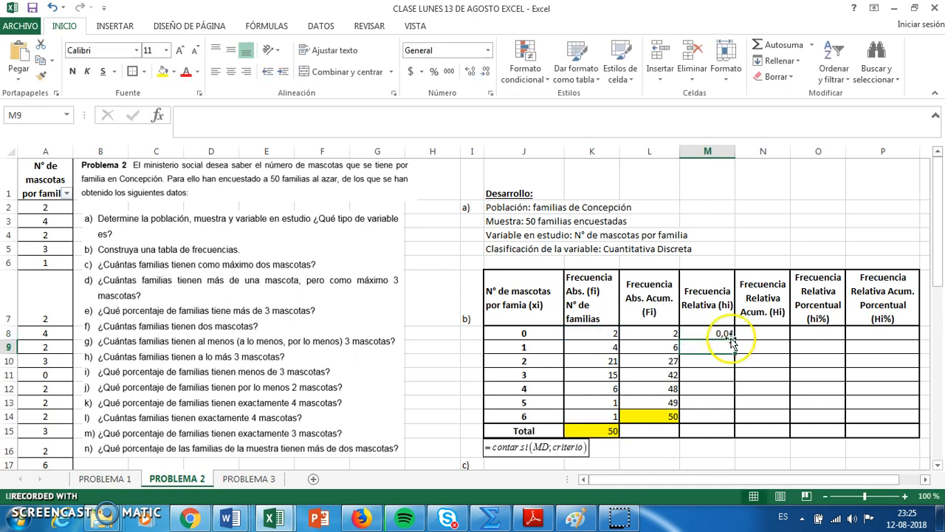
- Copy the relative frequency formula from M8 down through the Total row in M15 and check the copied cells
{"action": "left_click", "coordinate": [729, 334]}
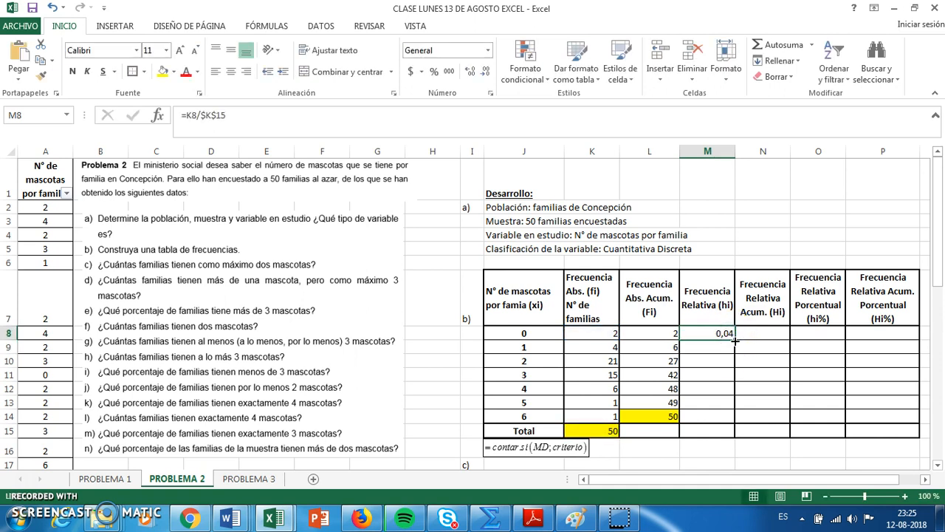
{"action": "left_click_drag", "start_coordinate": [736, 341], "coordinate": [730, 431]}
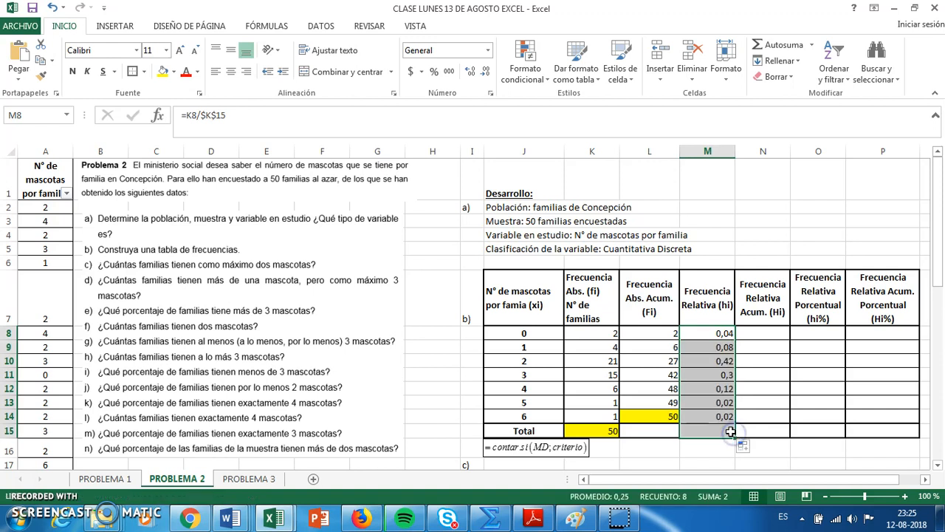
{"action": "left_click", "coordinate": [722, 432]}
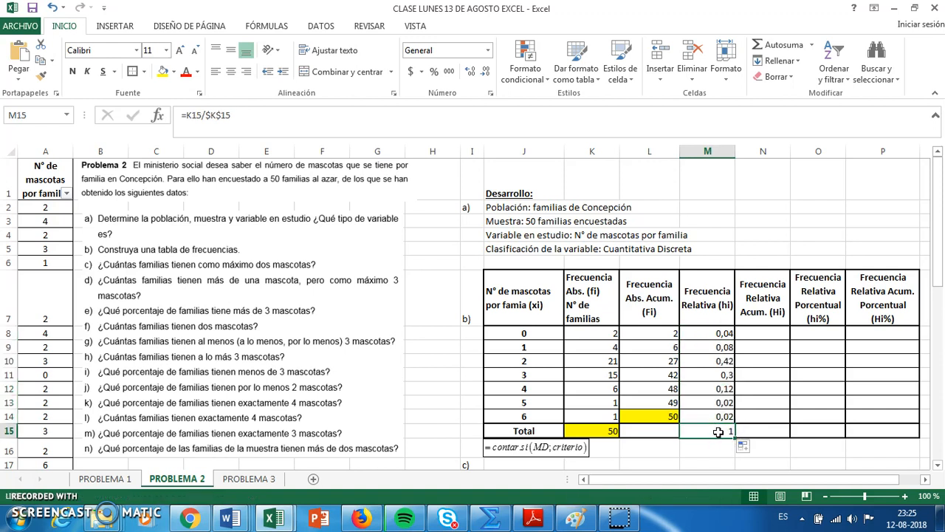
{"action": "left_click", "coordinate": [712, 334]}
{"action": "left_click", "coordinate": [714, 347]}
{"action": "left_click", "coordinate": [716, 361]}
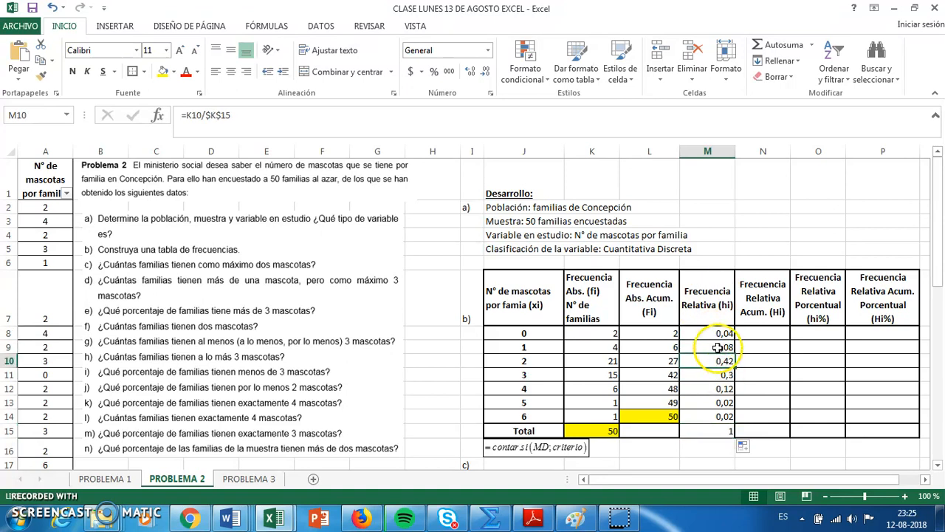
- Fill the relative frequency total in cell M15 light blue
{"action": "left_click", "coordinate": [723, 433]}
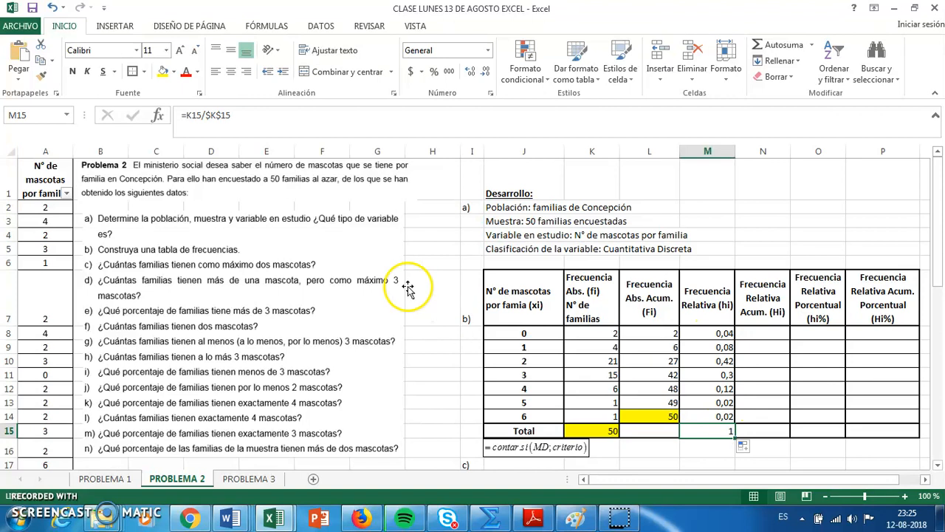
{"action": "left_click", "coordinate": [173, 71]}
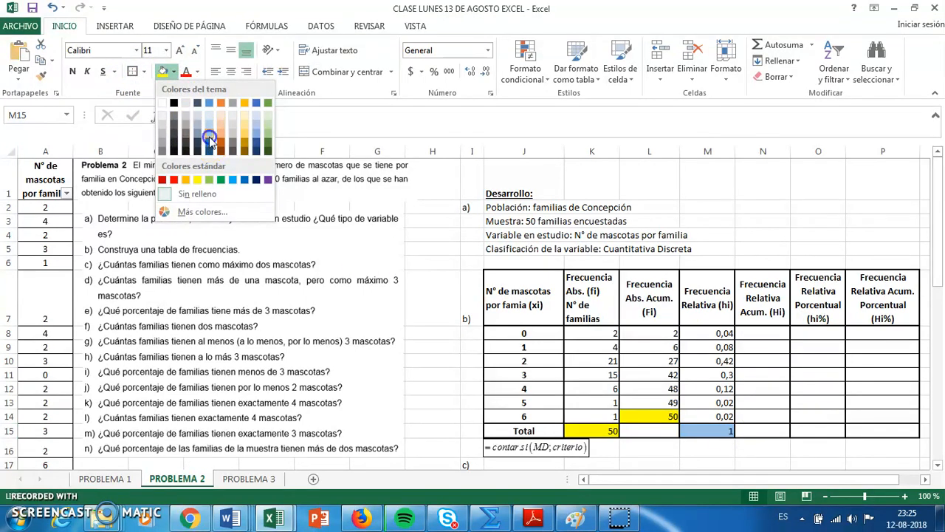
{"action": "left_click", "coordinate": [209, 129]}
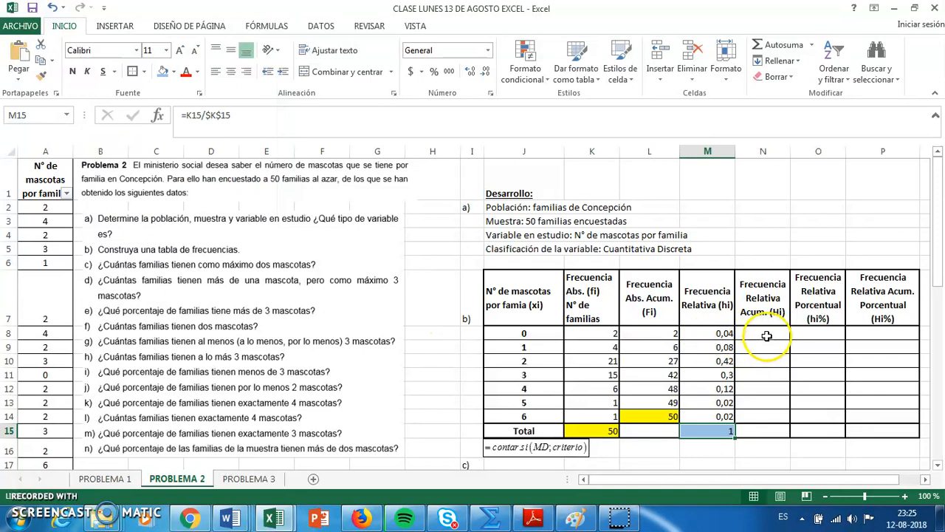
- Start the cumulative relative frequency column by entering =M8 in cell N8
{"action": "left_click", "coordinate": [766, 333]}
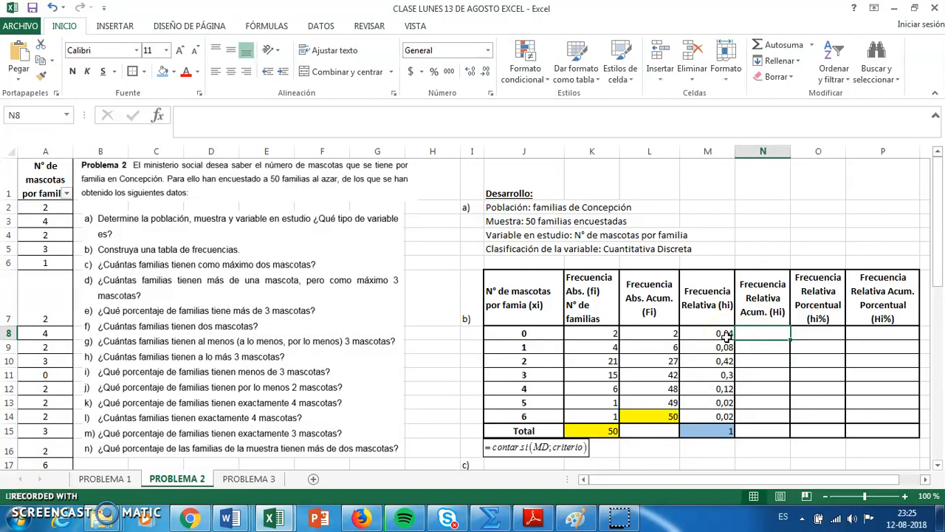
{"action": "type", "text": "="}
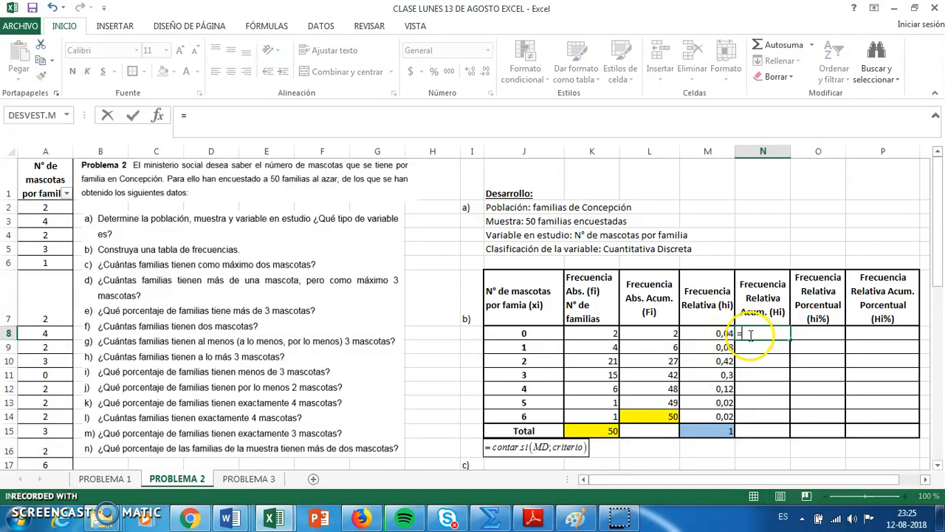
{"action": "left_click", "coordinate": [726, 333]}
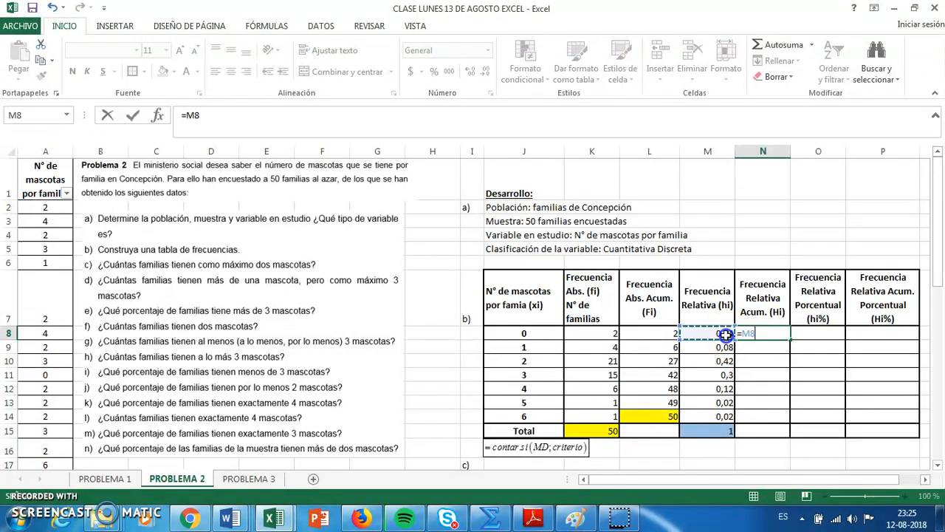
{"action": "key", "text": "Return"}
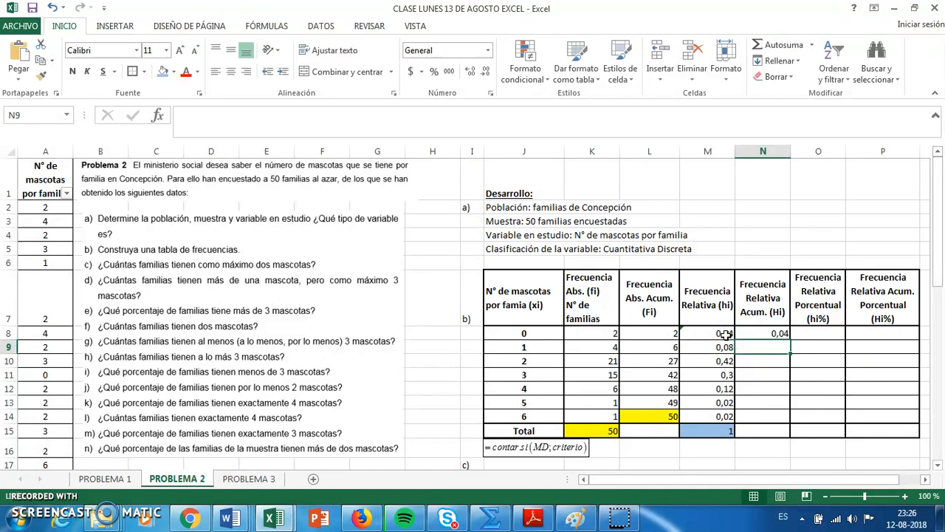
- Enter =N8+M9 in cell N9 to accumulate the relative frequency for one pet
{"action": "type", "text": "="}
{"action": "left_click", "coordinate": [765, 334]}
{"action": "type", "text": "+"}
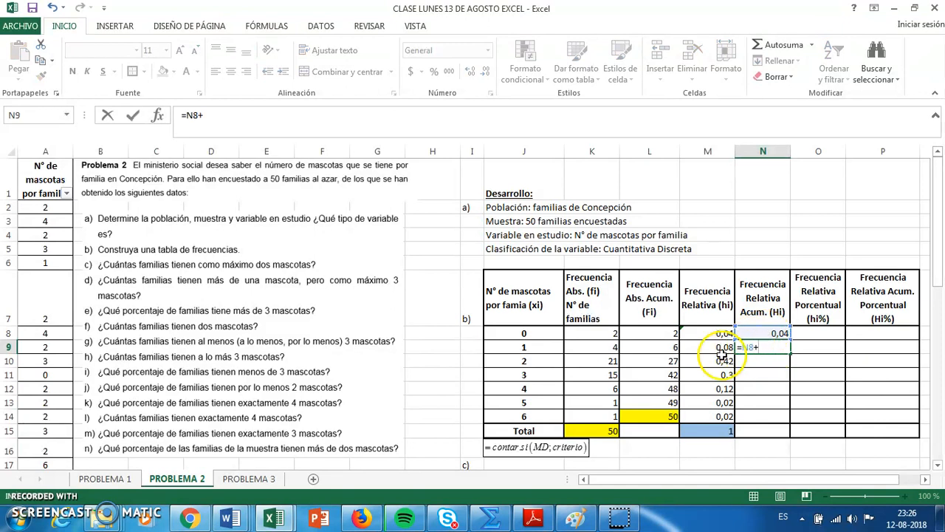
{"action": "left_click", "coordinate": [723, 347]}
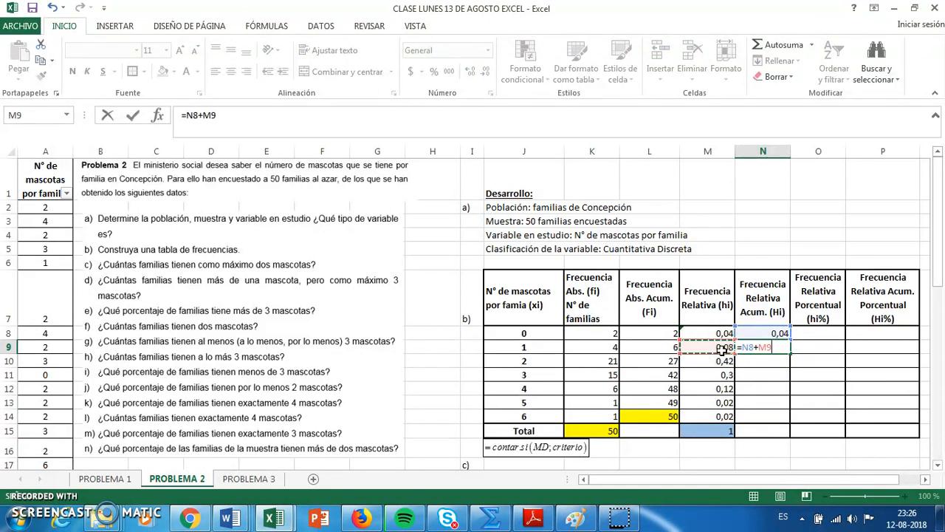
{"action": "key", "text": "Return"}
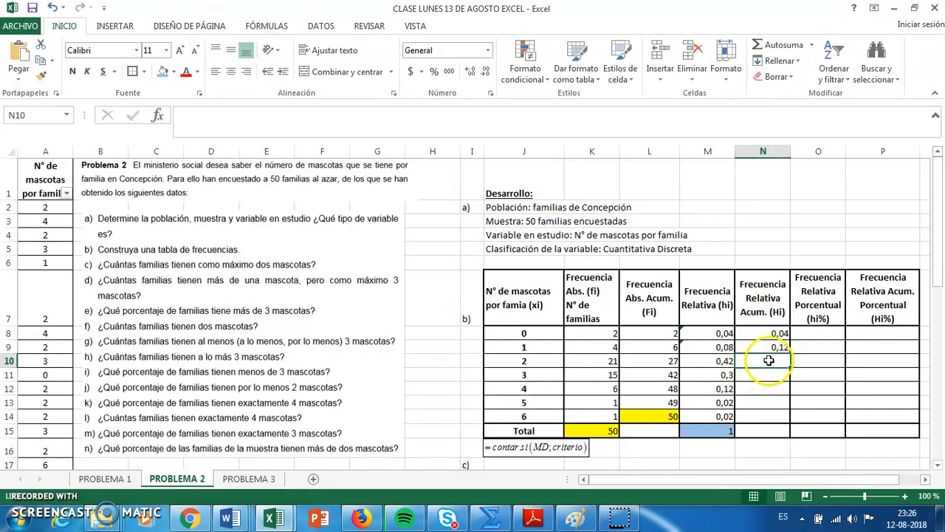
- Copy the cumulative relative frequency formula from N9 down to N14 and fill N14 light blue to match the total in M15
{"action": "left_click", "coordinate": [773, 347]}
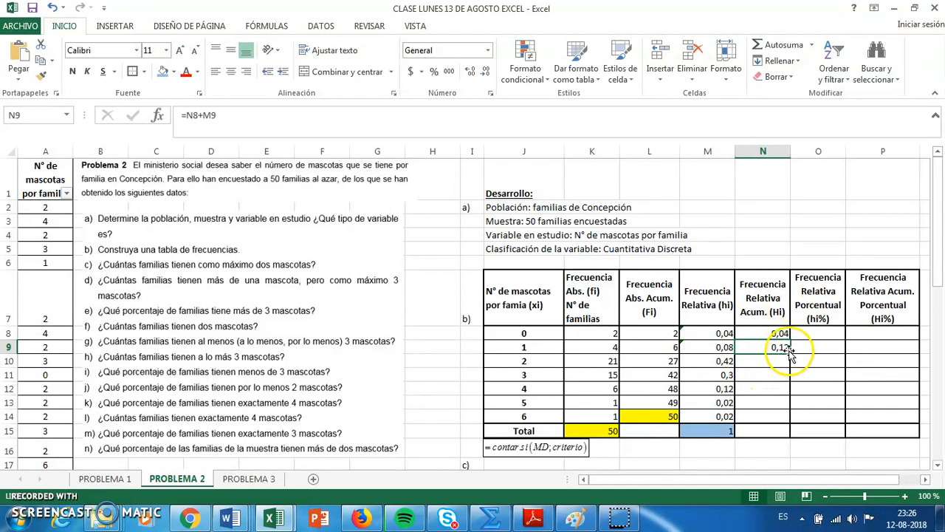
{"action": "left_click_drag", "start_coordinate": [791, 354], "coordinate": [790, 419]}
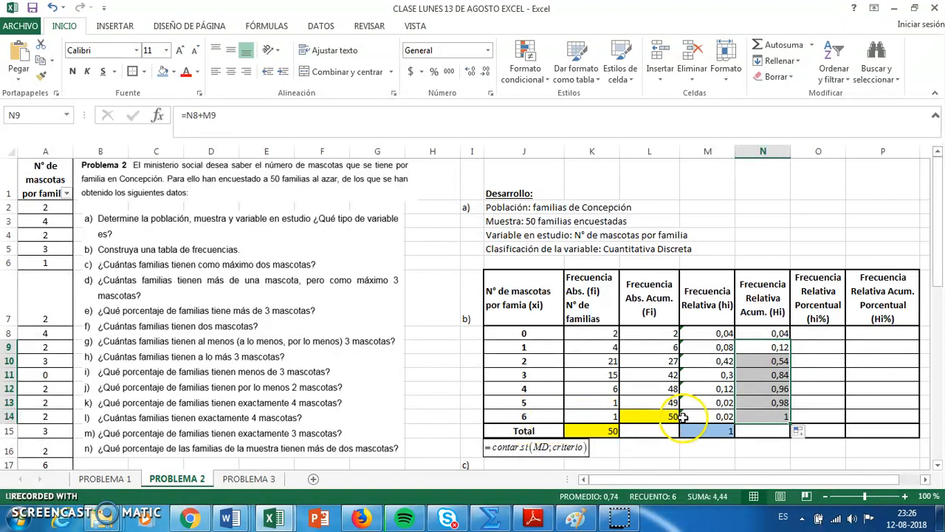
{"action": "left_click", "coordinate": [756, 418]}
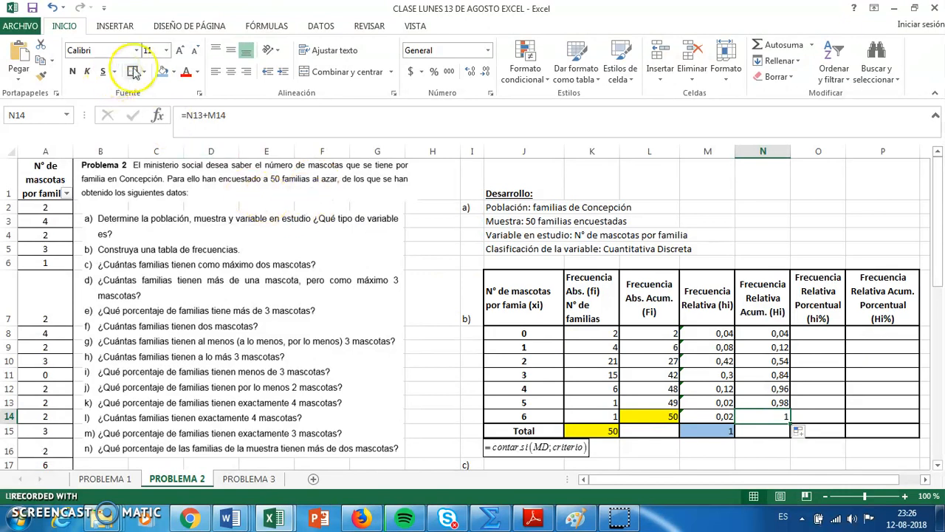
{"action": "left_click", "coordinate": [164, 72]}
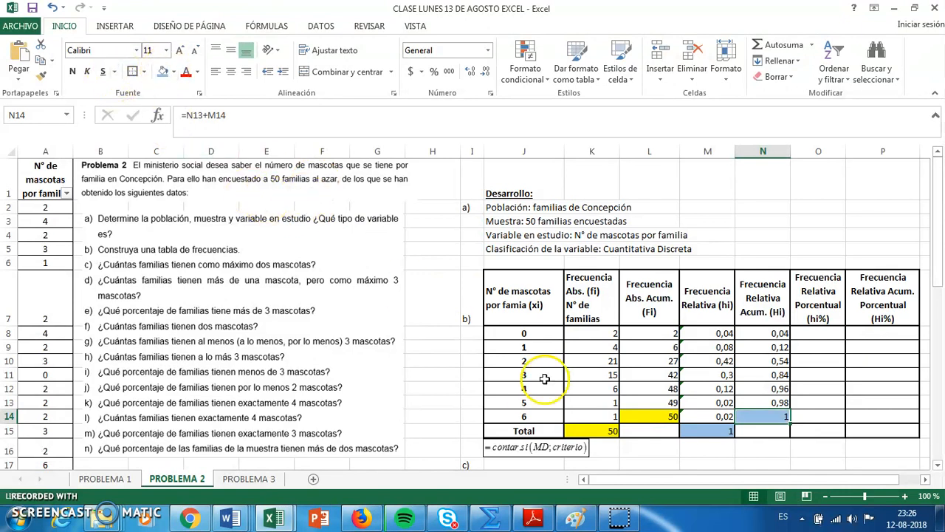
{"action": "left_click", "coordinate": [715, 434]}
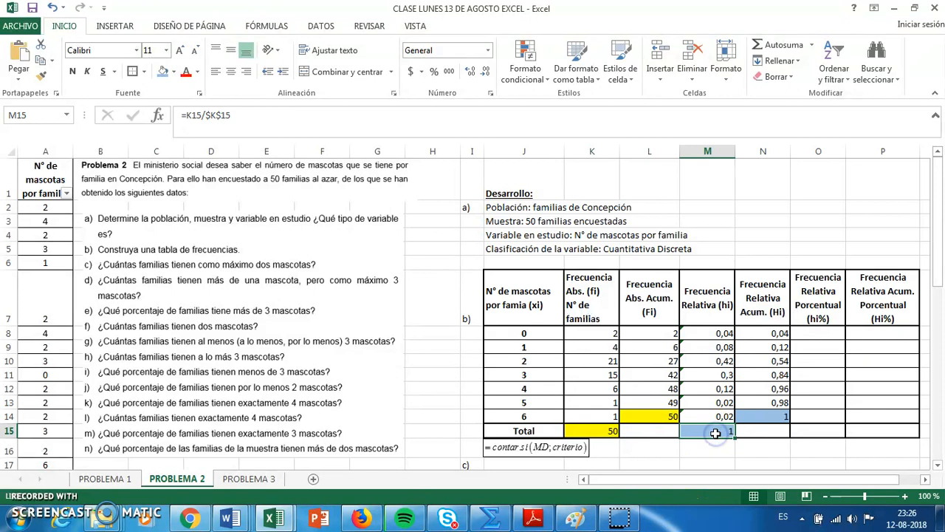
{"action": "left_click", "coordinate": [763, 416]}
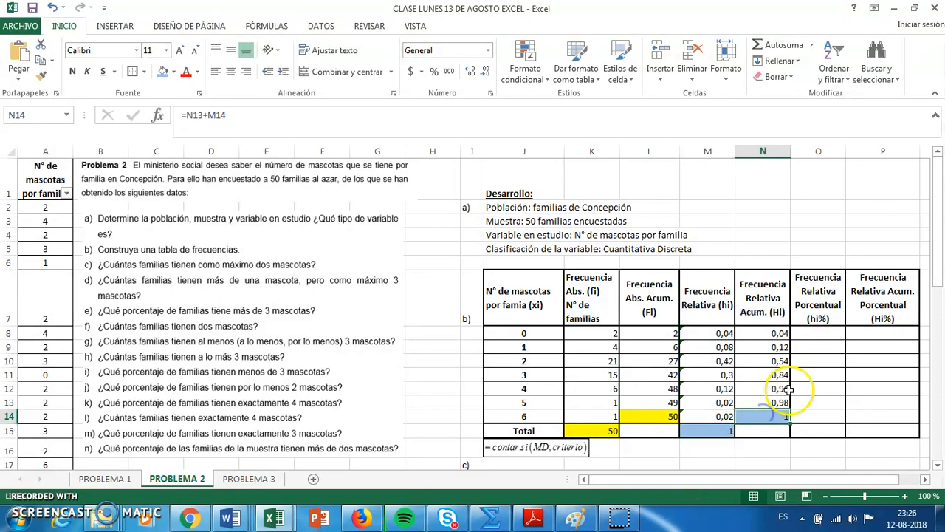
{"action": "left_click", "coordinate": [728, 432]}
- Start the percentage relative frequency column by entering =M8 in cell O8 and formatting it as a percentage
{"action": "left_click", "coordinate": [818, 336]}
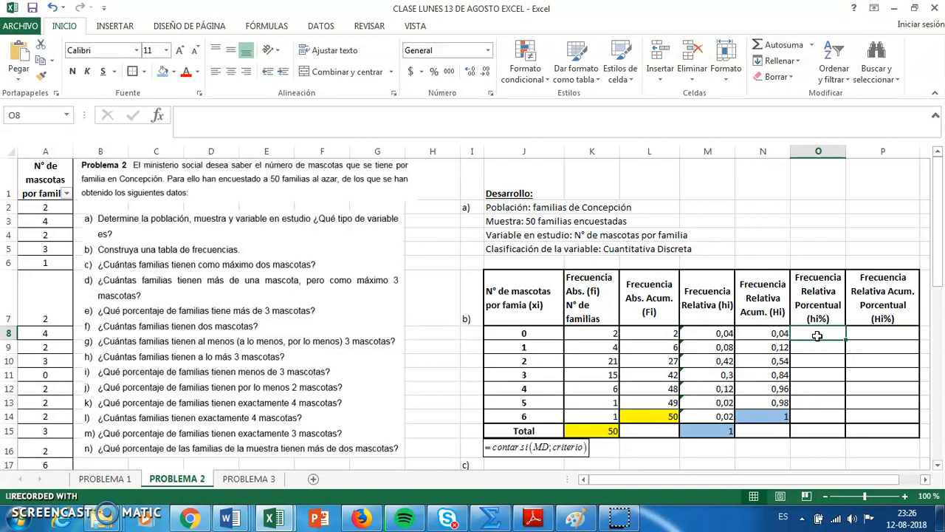
{"action": "type", "text": "="}
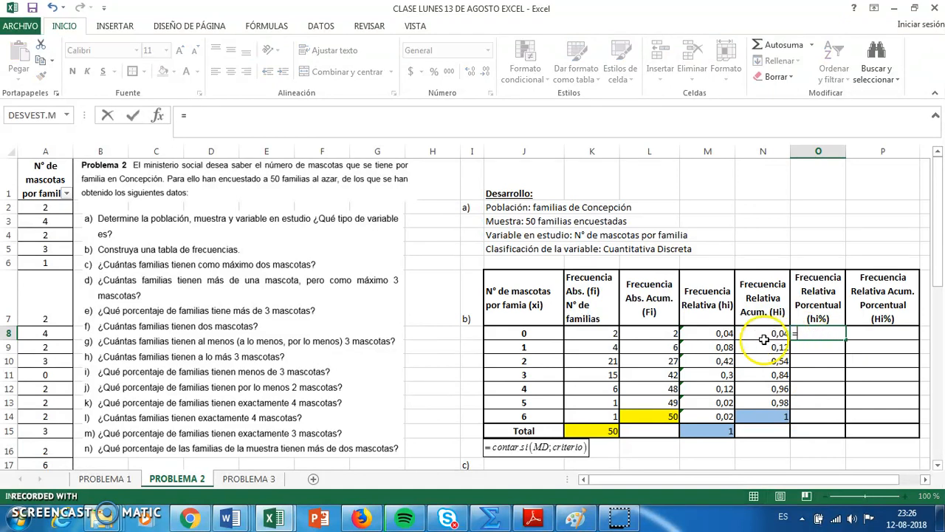
{"action": "left_click", "coordinate": [726, 333]}
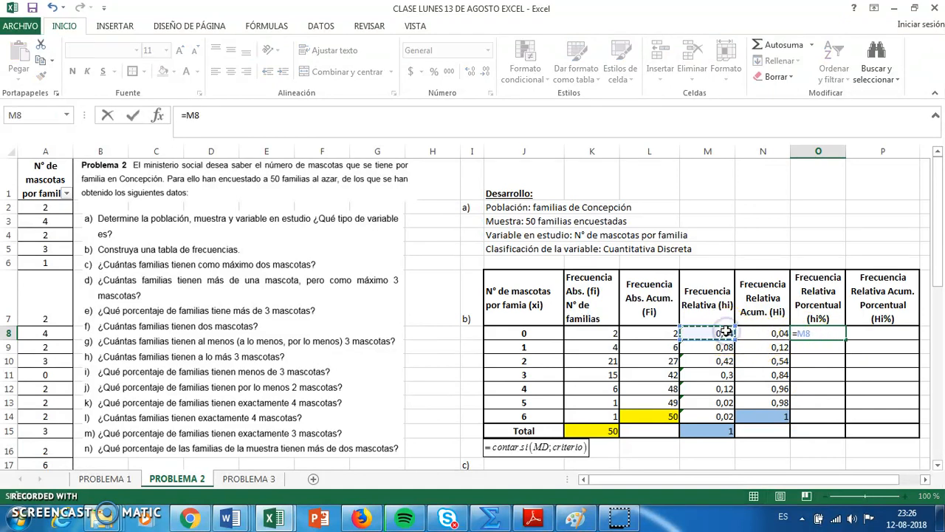
{"action": "key", "text": "Return"}
{"action": "left_click", "coordinate": [838, 333]}
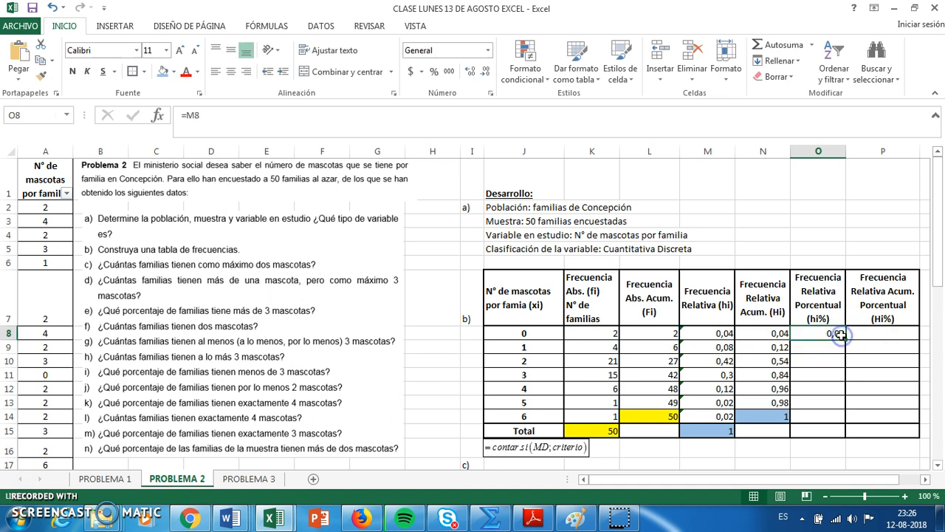
{"action": "left_click", "coordinate": [434, 74]}
- Copy the percentage formula from O8 down through the Total row in O15 and fill O15 light green
{"action": "left_click", "coordinate": [817, 333]}
{"action": "left_click_drag", "start_coordinate": [844, 339], "coordinate": [835, 437]}
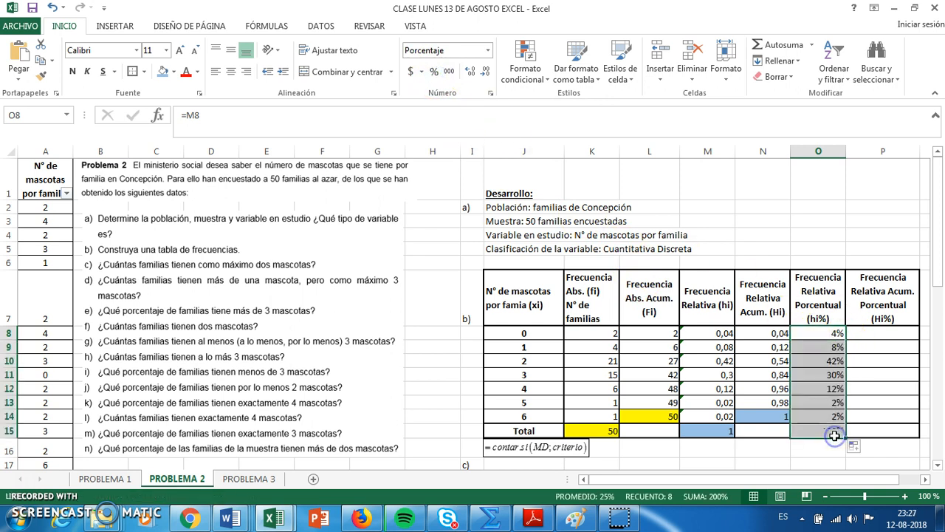
{"action": "left_click", "coordinate": [824, 432]}
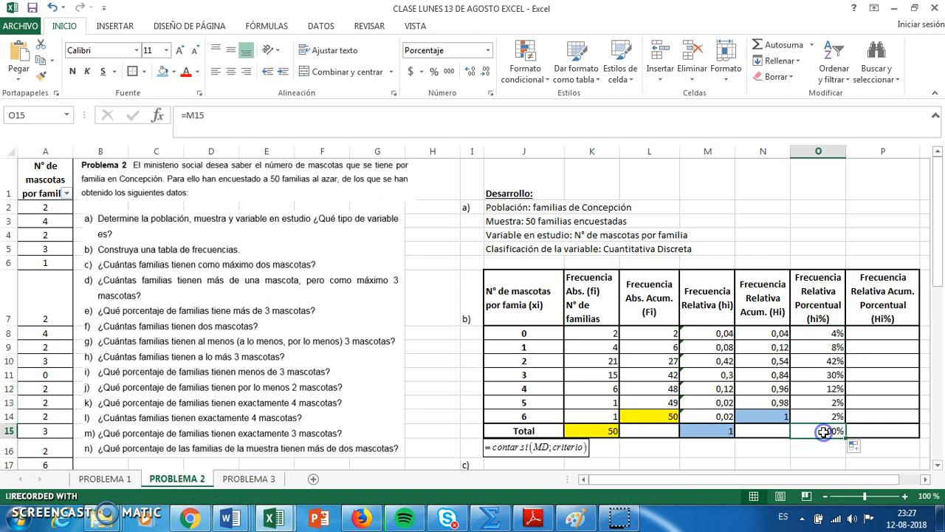
{"action": "left_click", "coordinate": [175, 74]}
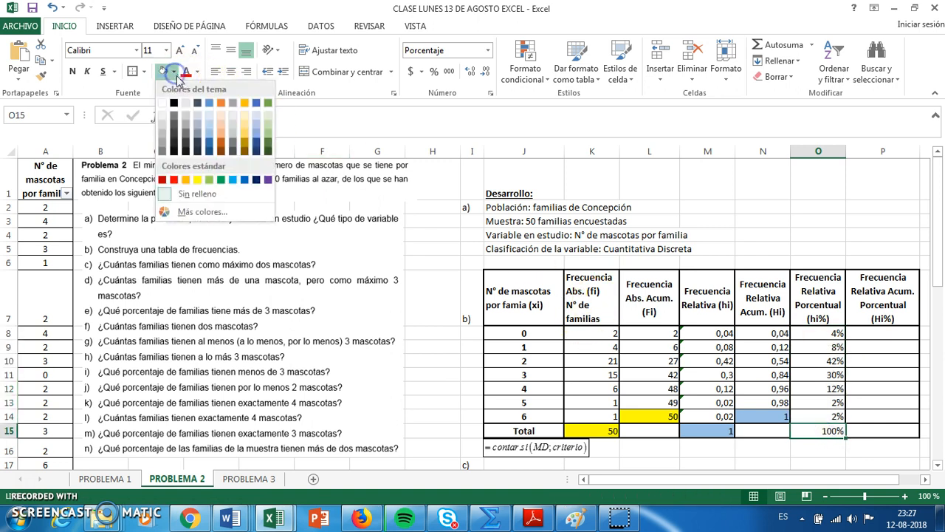
{"action": "left_click", "coordinate": [267, 130]}
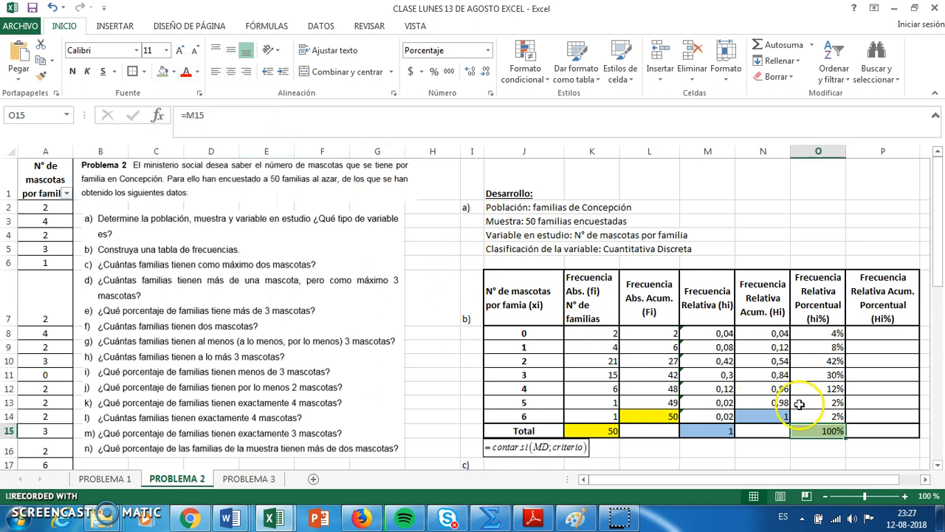
{"action": "left_click", "coordinate": [825, 434]}
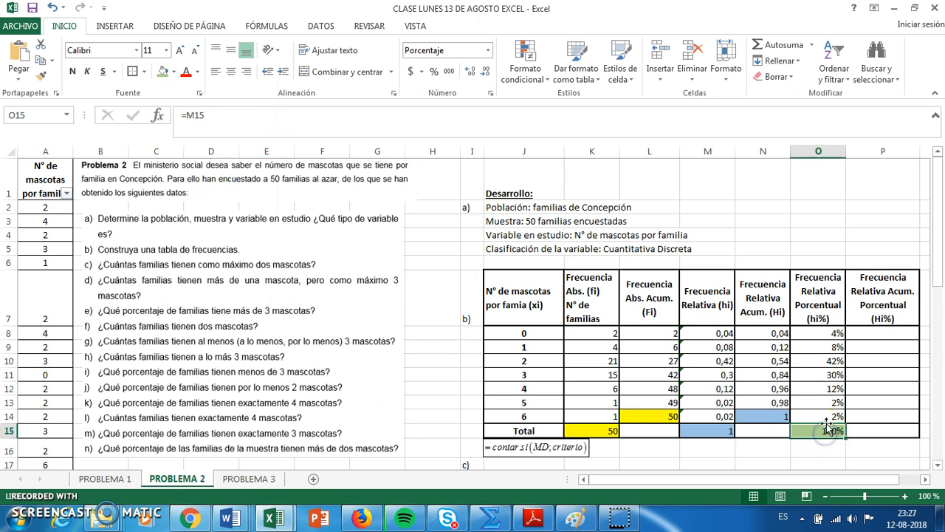
- Start the cumulative percentage column by entering =N8 in cell P8 and formatting it as a percentage
{"action": "left_click", "coordinate": [877, 334]}
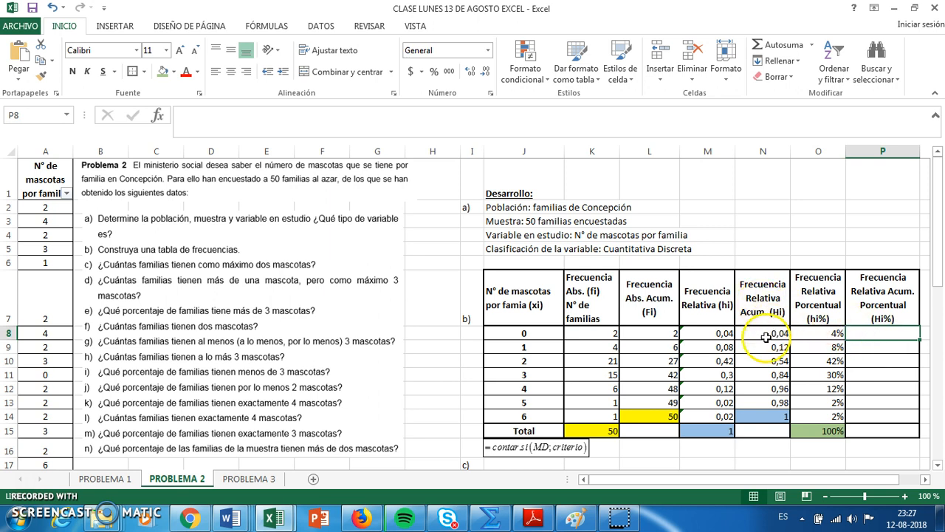
{"action": "left_click", "coordinate": [858, 335]}
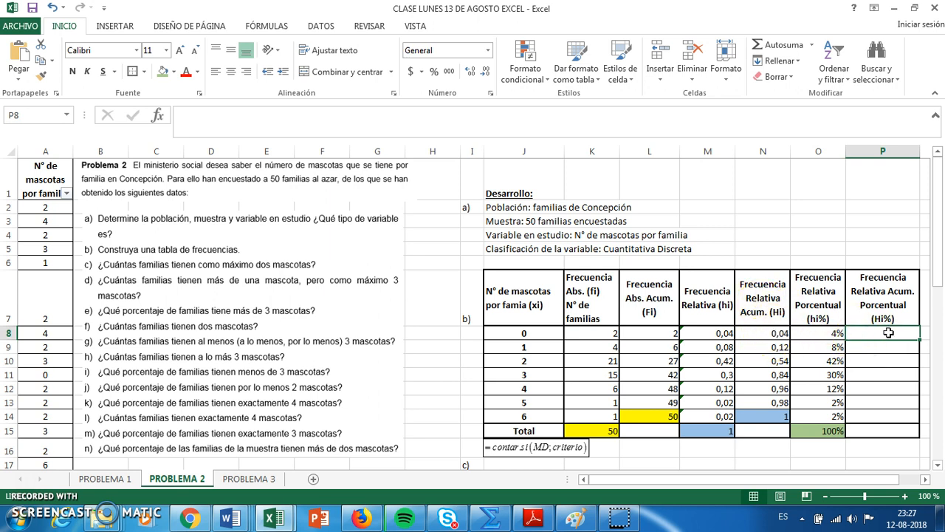
{"action": "type", "text": "="}
{"action": "left_click", "coordinate": [779, 334]}
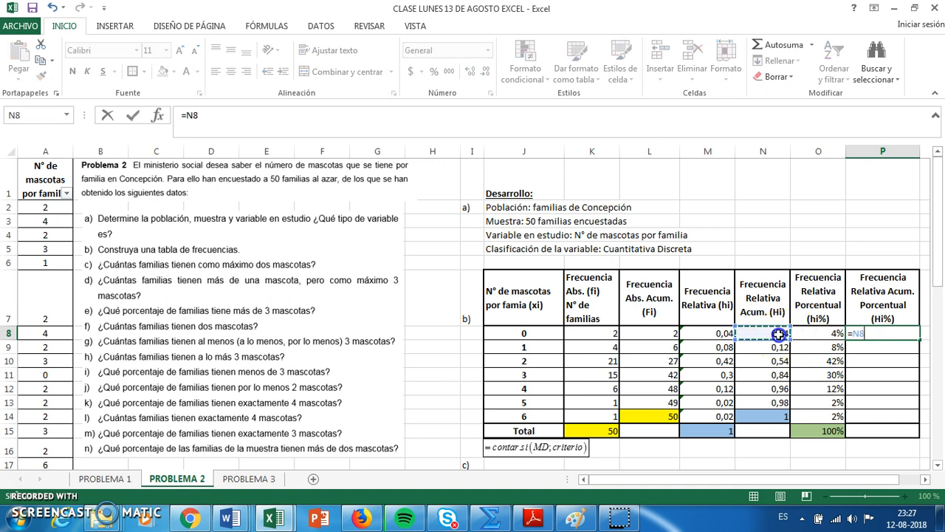
{"action": "key", "text": "Return"}
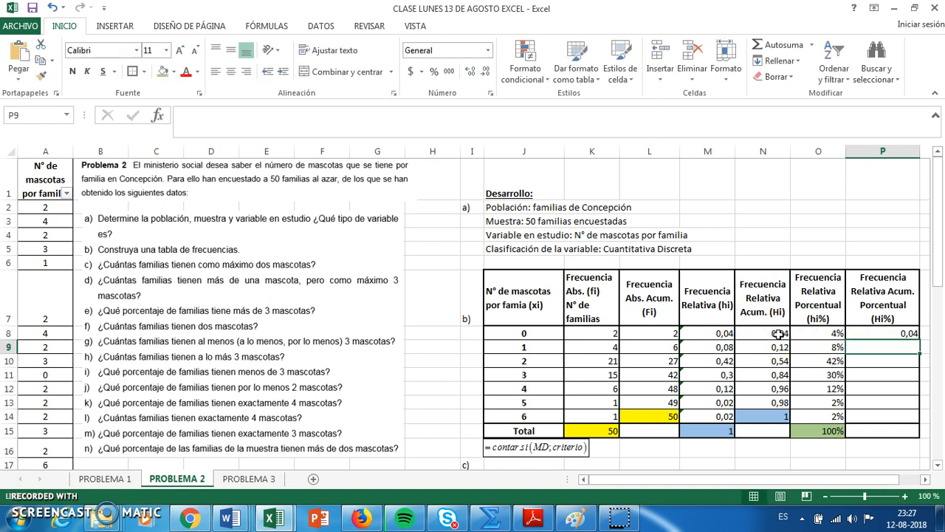
{"action": "left_click", "coordinate": [897, 335]}
{"action": "left_click", "coordinate": [434, 71]}
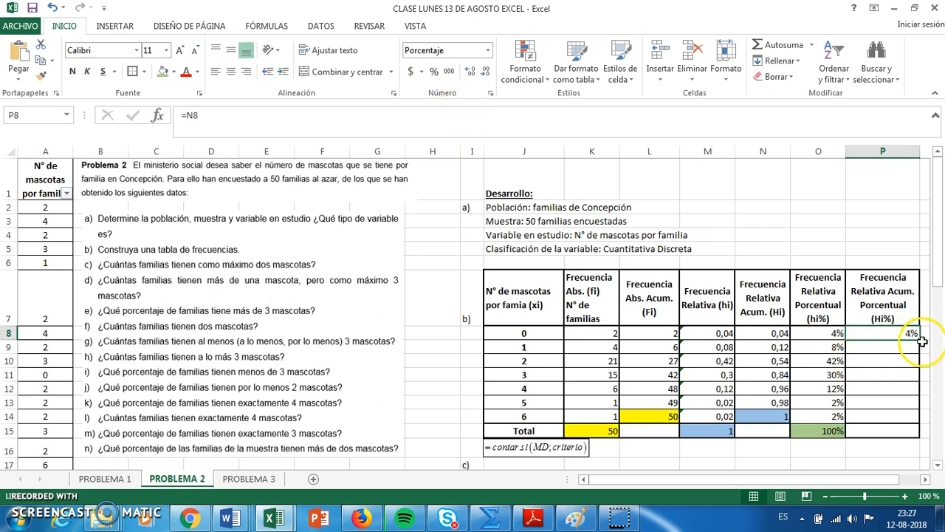
- Copy the cumulative percentage formula from P8 down to P14 and fill P14 light green to match the total in O15
{"action": "left_click_drag", "start_coordinate": [921, 345], "coordinate": [921, 418]}
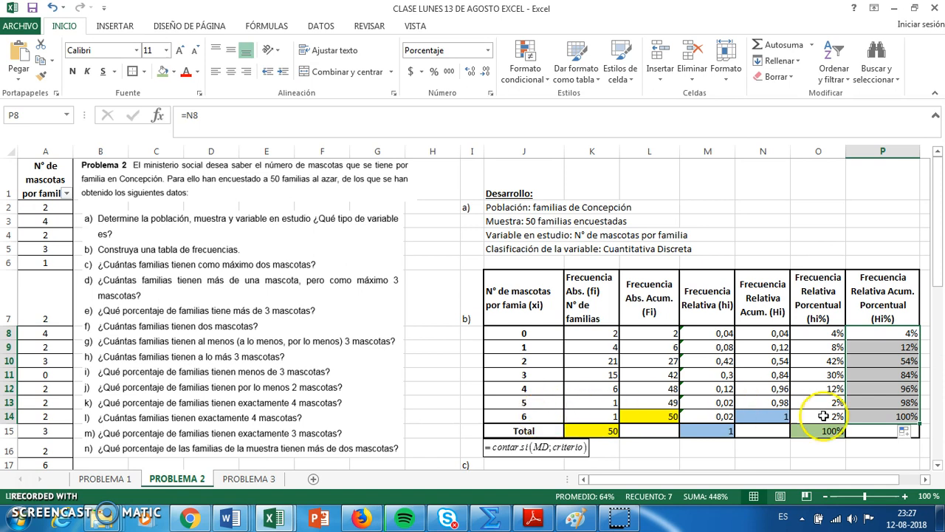
{"action": "left_click", "coordinate": [862, 417]}
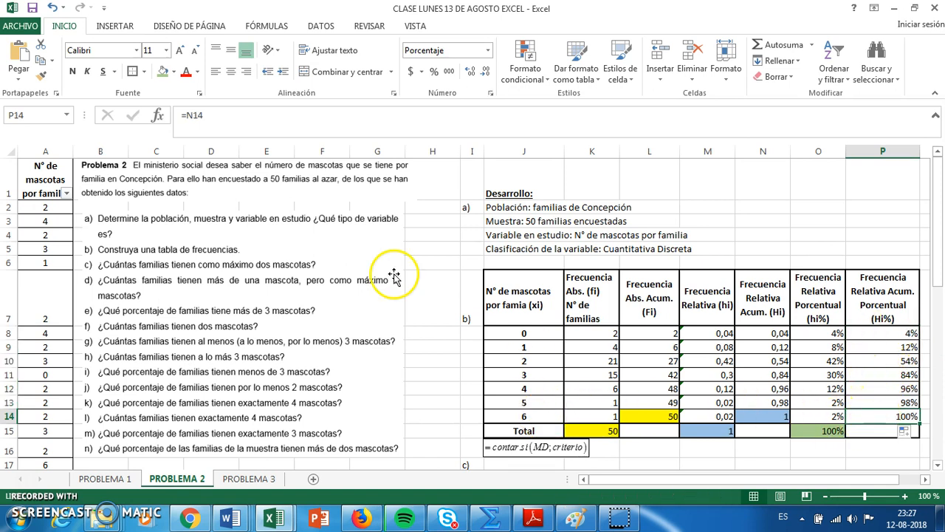
{"action": "left_click", "coordinate": [158, 75]}
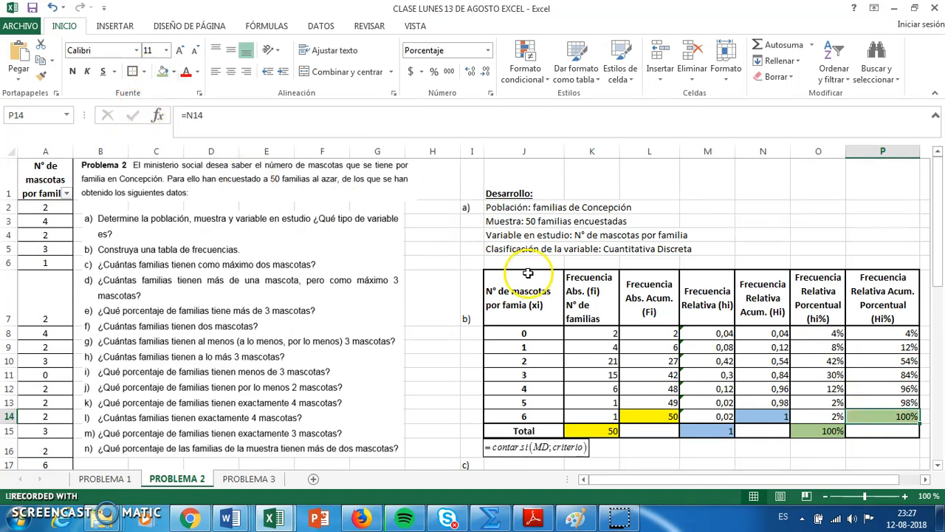
{"action": "left_click", "coordinate": [841, 432]}
{"action": "left_click", "coordinate": [857, 418]}
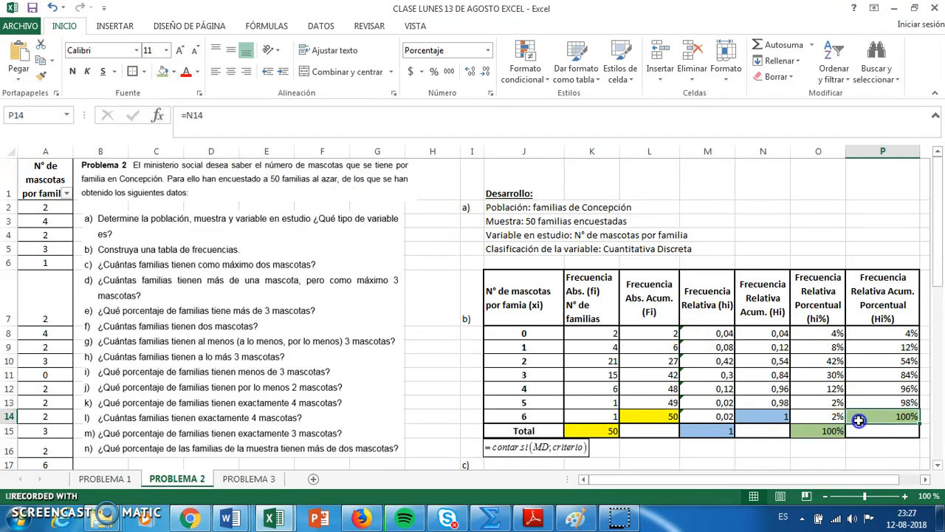
{"action": "left_click", "coordinate": [840, 433]}
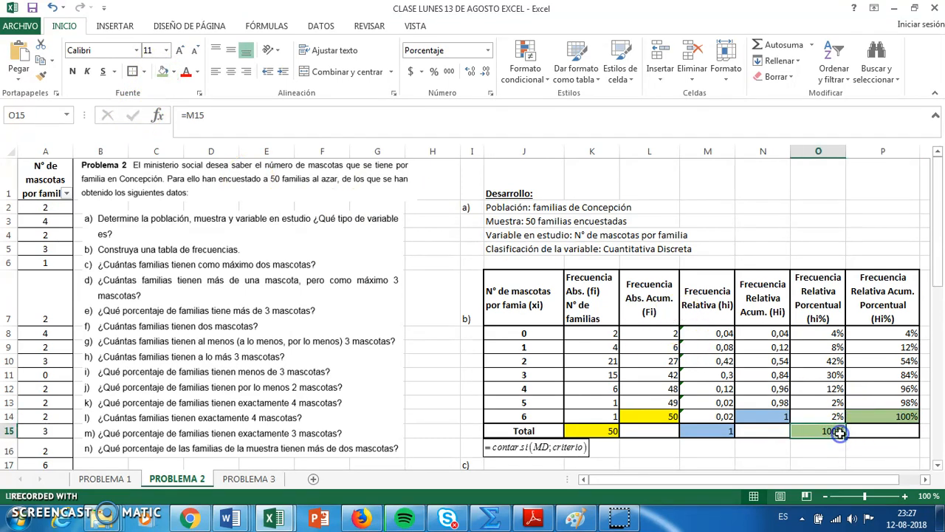
- Compare the percentage columns O and P with the relative frequencies in columns M and N that they come from
{"action": "left_click", "coordinate": [817, 337]}
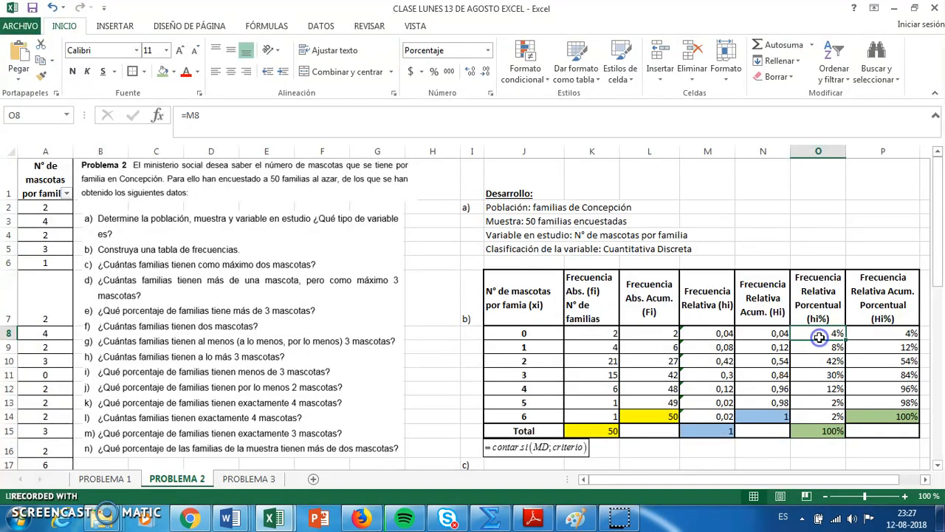
{"action": "left_click", "coordinate": [716, 336]}
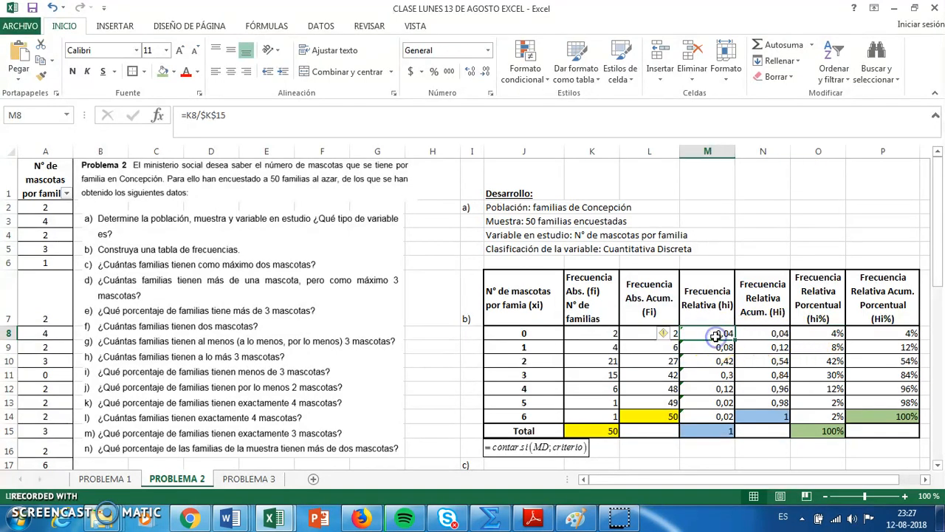
{"action": "left_click", "coordinate": [811, 336]}
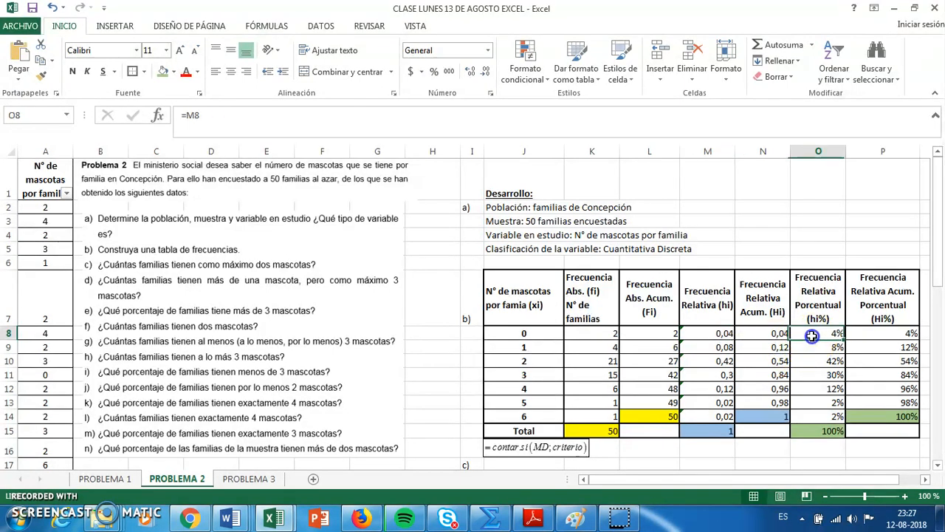
{"action": "left_click", "coordinate": [728, 348]}
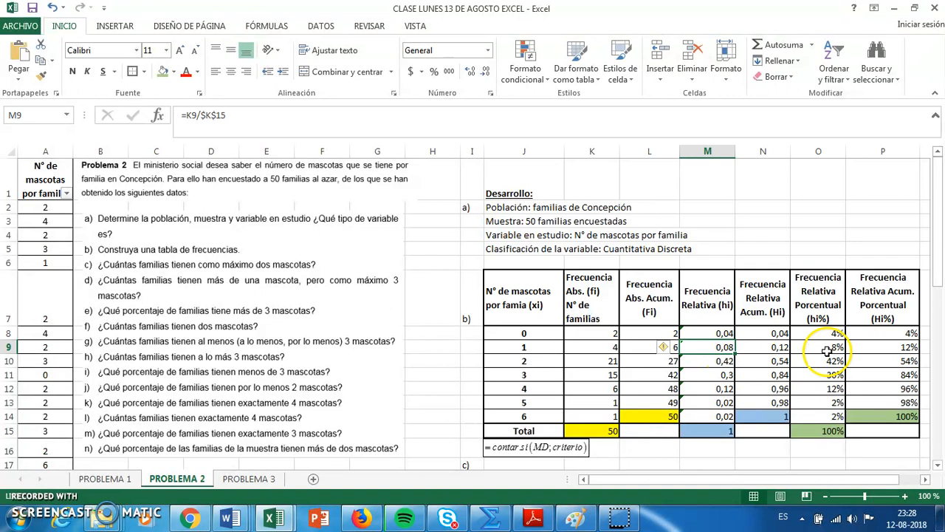
{"action": "left_click", "coordinate": [829, 352]}
{"action": "left_click", "coordinate": [771, 336]}
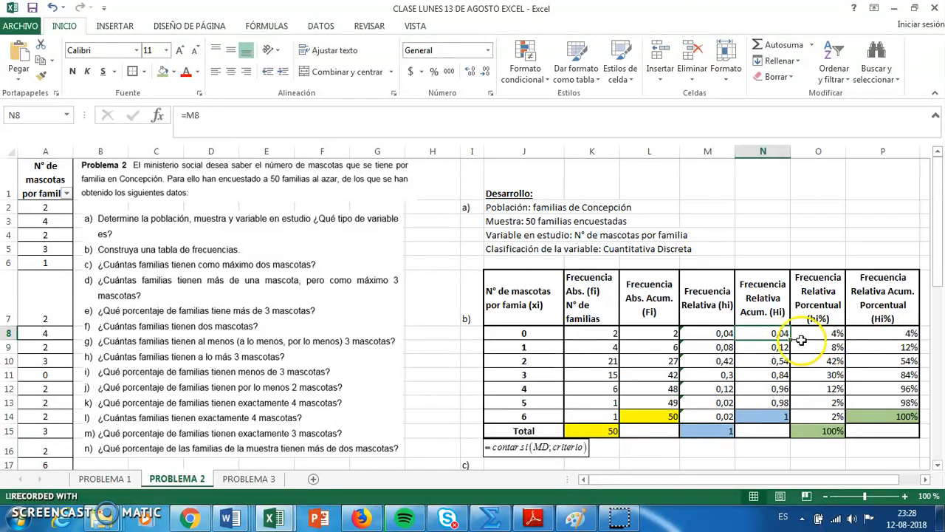
{"action": "left_click", "coordinate": [884, 336]}
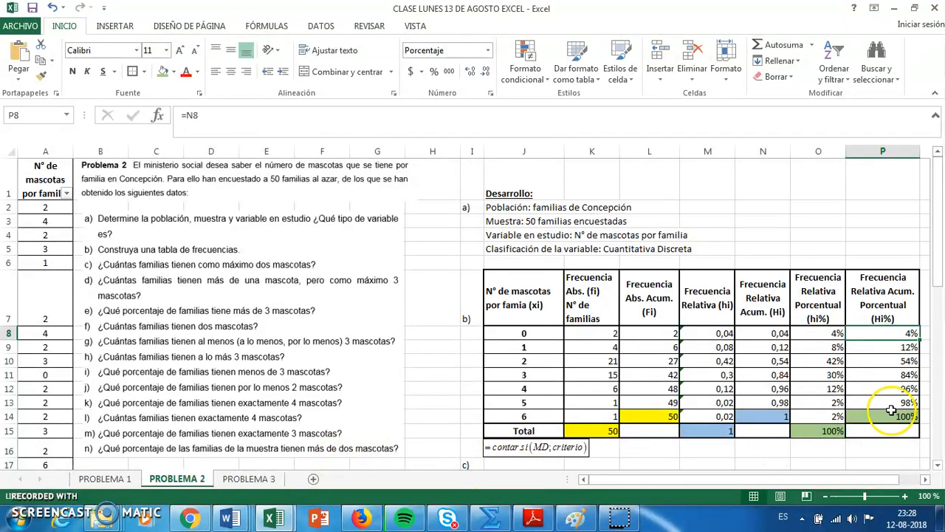
{"action": "left_click", "coordinate": [883, 449]}
- Review question c on families with at most two pets and select the absolute frequencies for 0 to 2 pets in K8:K10
{"action": "left_click_drag", "start_coordinate": [943, 314], "coordinate": [940, 293]}
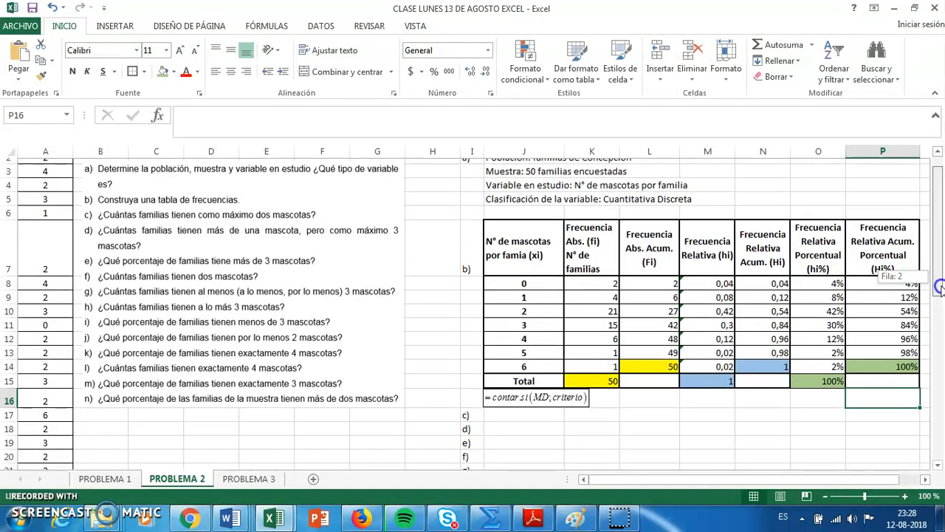
{"action": "left_click_drag", "start_coordinate": [545, 281], "coordinate": [548, 358]}
{"action": "left_click", "coordinate": [618, 419]}
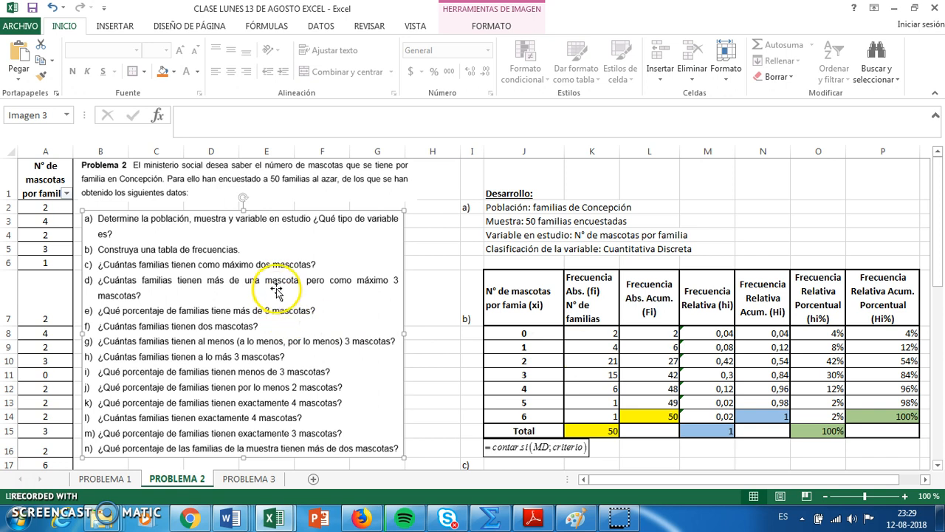
{"action": "left_click", "coordinate": [524, 361]}
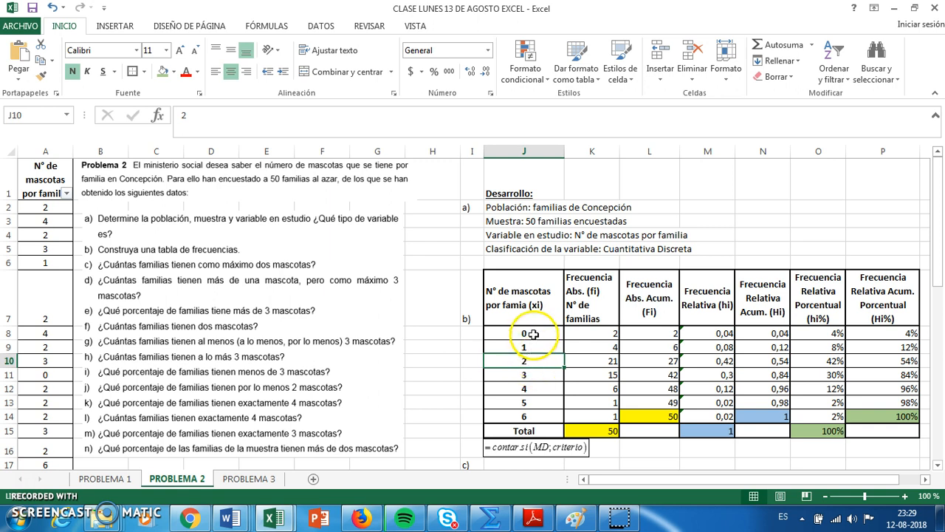
{"action": "left_click", "coordinate": [601, 334]}
{"action": "left_click_drag", "start_coordinate": [600, 338], "coordinate": [607, 360]}
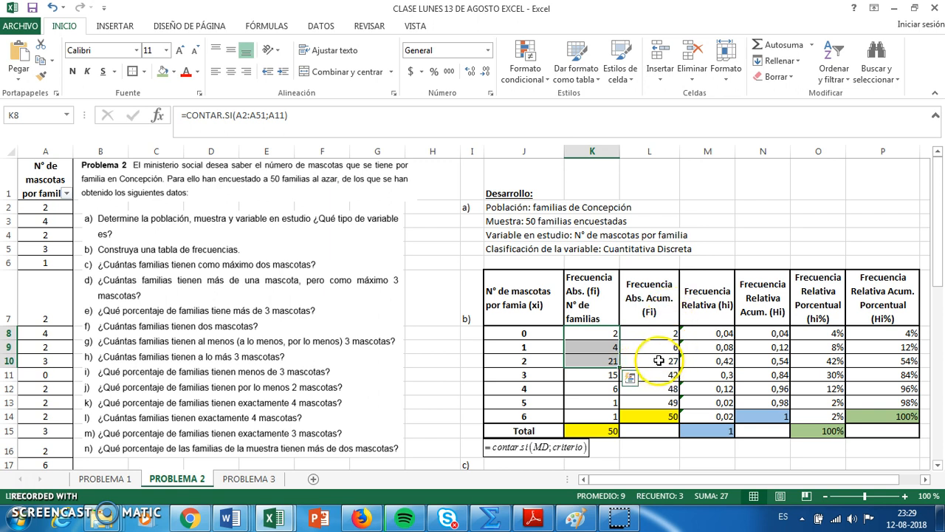
- Check the cumulative frequency for two pets in L10 for question c, and select frequencies K10:K11 for question d on 2 to 3 pets
{"action": "left_click", "coordinate": [529, 362]}
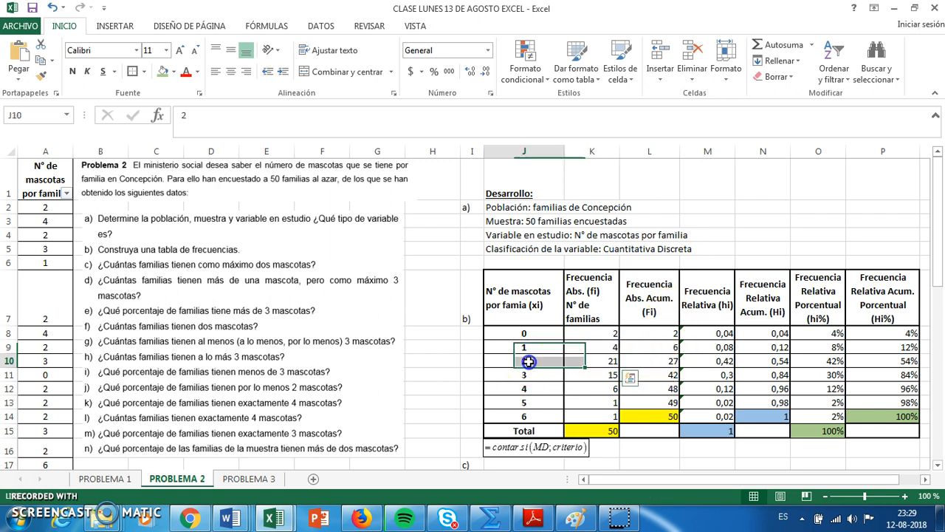
{"action": "left_click", "coordinate": [653, 364]}
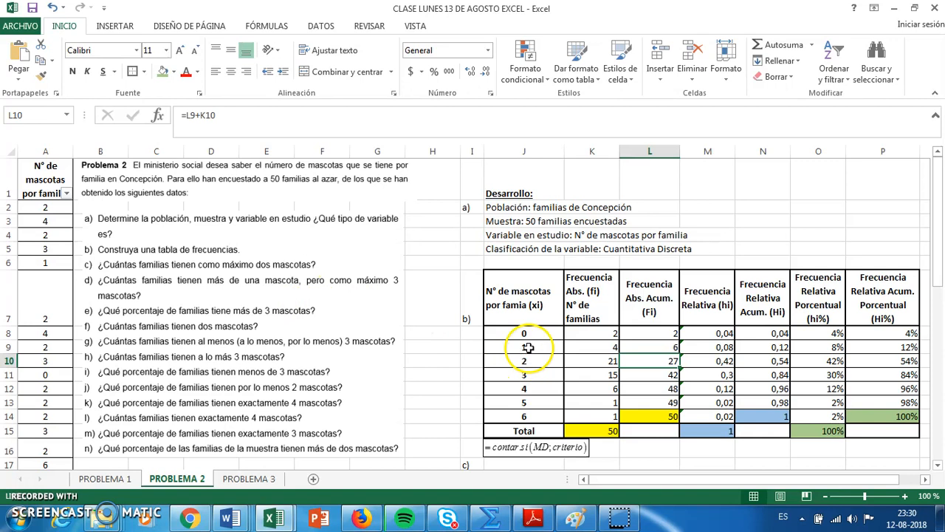
{"action": "left_click", "coordinate": [529, 348]}
{"action": "left_click", "coordinate": [528, 362]}
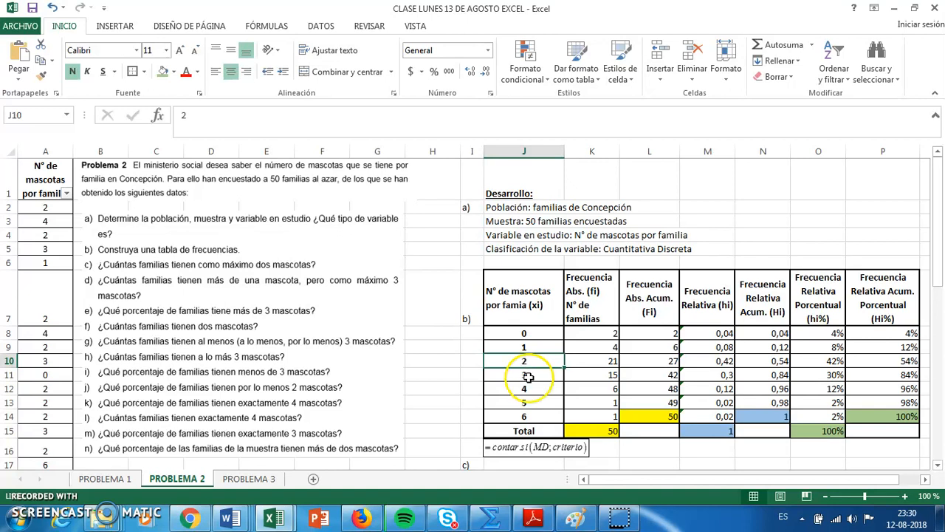
{"action": "left_click_drag", "start_coordinate": [534, 362], "coordinate": [533, 375]}
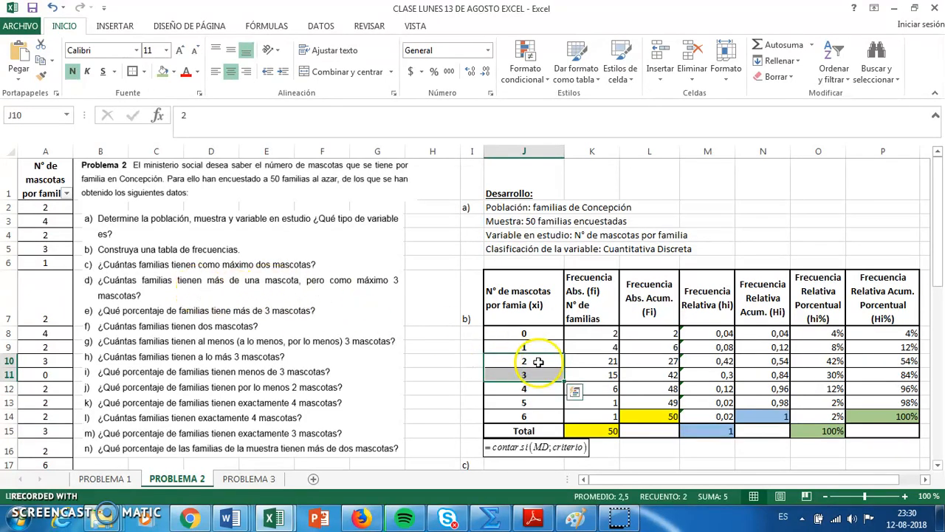
{"action": "left_click", "coordinate": [600, 360]}
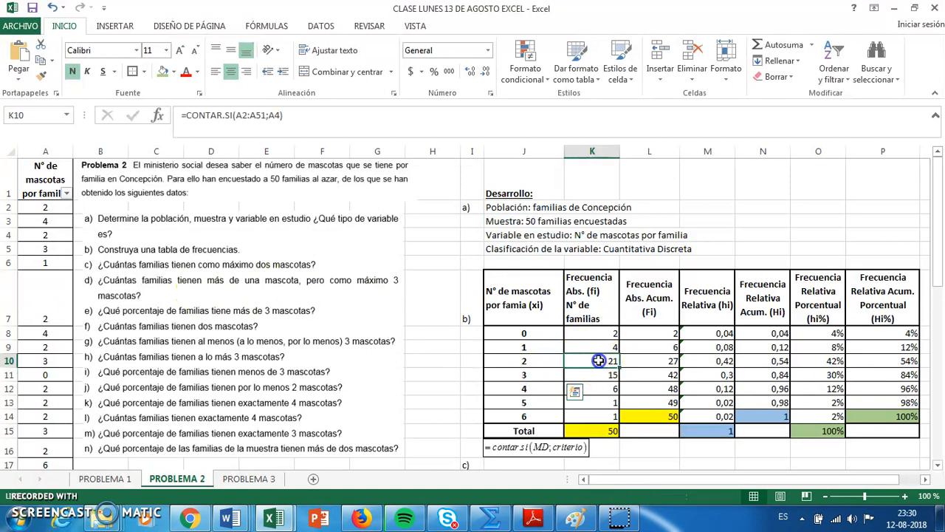
{"action": "left_click_drag", "start_coordinate": [599, 360], "coordinate": [604, 373]}
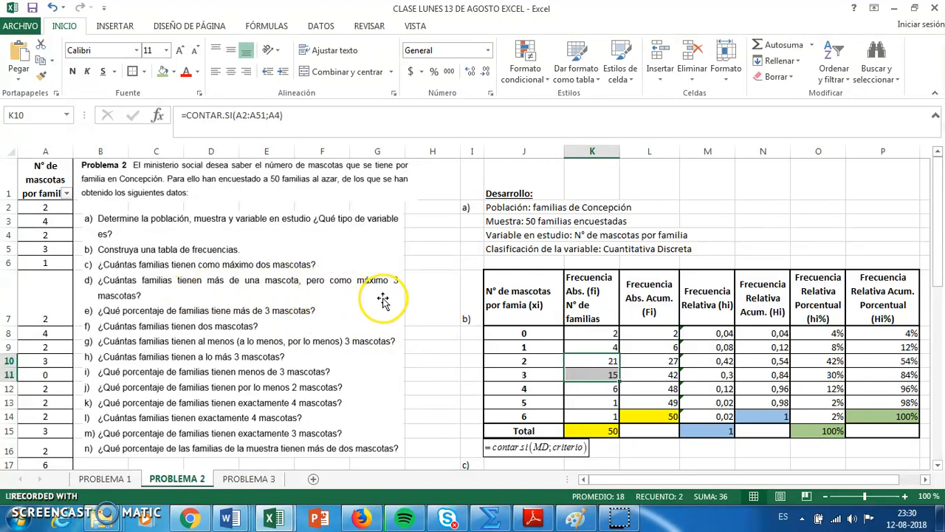
- Review question e on families with more than 3 pets and select the relative percentages for 4 to 6 pets in O12:O14
{"action": "left_click", "coordinate": [307, 320]}
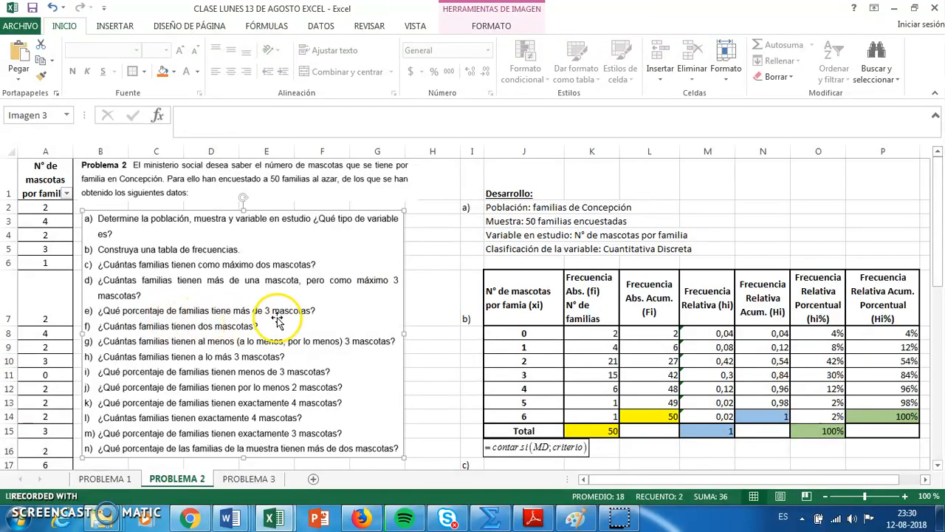
{"action": "left_click", "coordinate": [520, 375]}
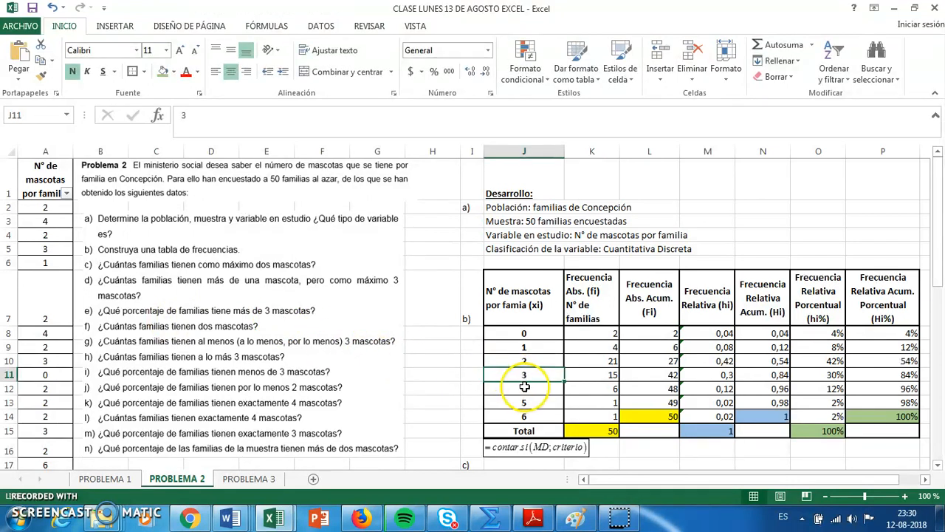
{"action": "left_click", "coordinate": [531, 387]}
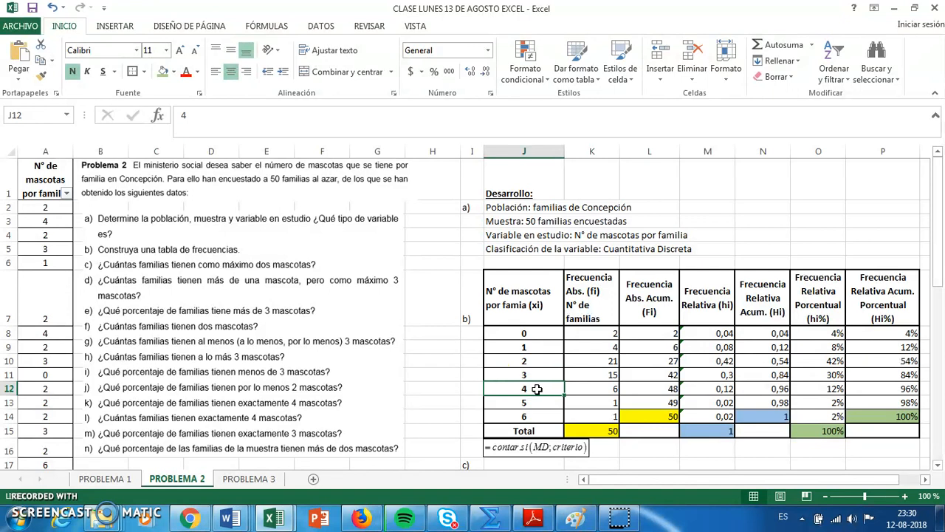
{"action": "left_click_drag", "start_coordinate": [539, 387], "coordinate": [539, 421]}
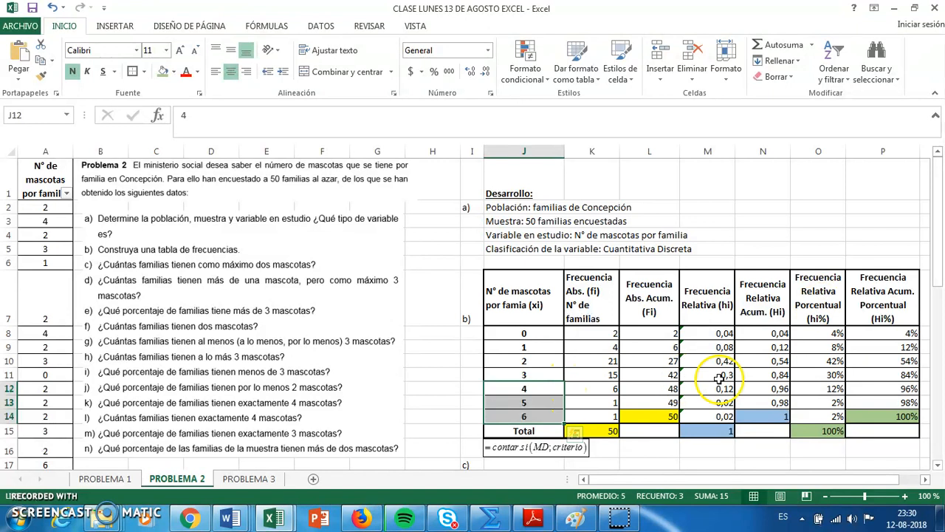
{"action": "left_click_drag", "start_coordinate": [805, 389], "coordinate": [805, 420]}
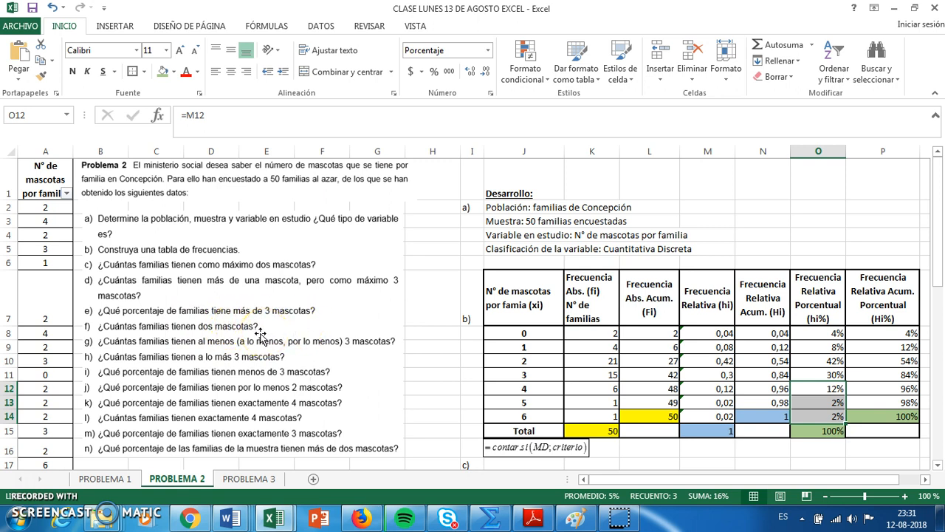
- Locate the two-pet frequency in K10 for question f, and select frequencies K11:K14 for question g on at least 3 pets
{"action": "left_click", "coordinate": [532, 362]}
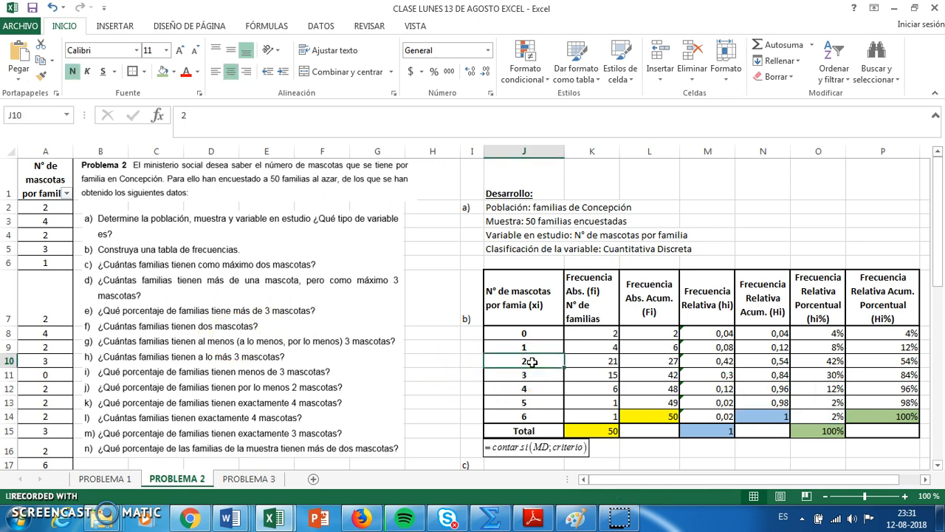
{"action": "left_click", "coordinate": [597, 359]}
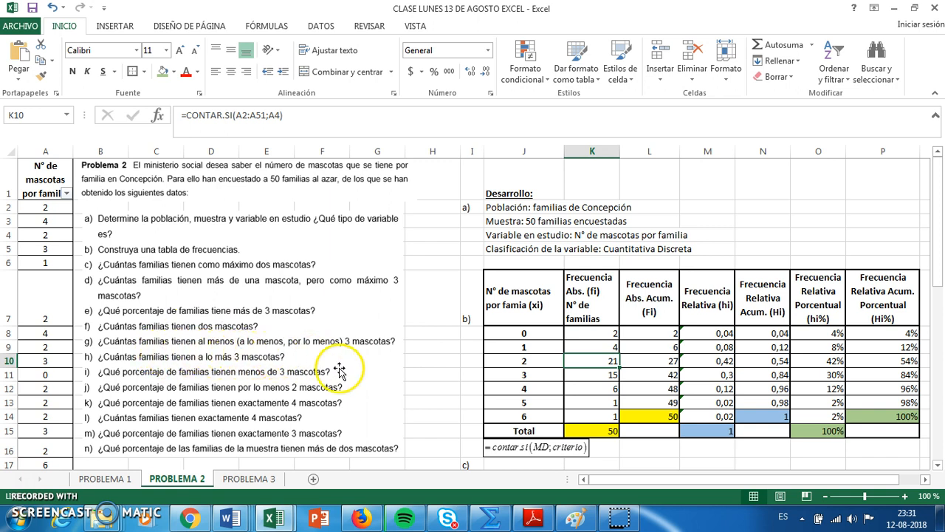
{"action": "left_click", "coordinate": [529, 377]}
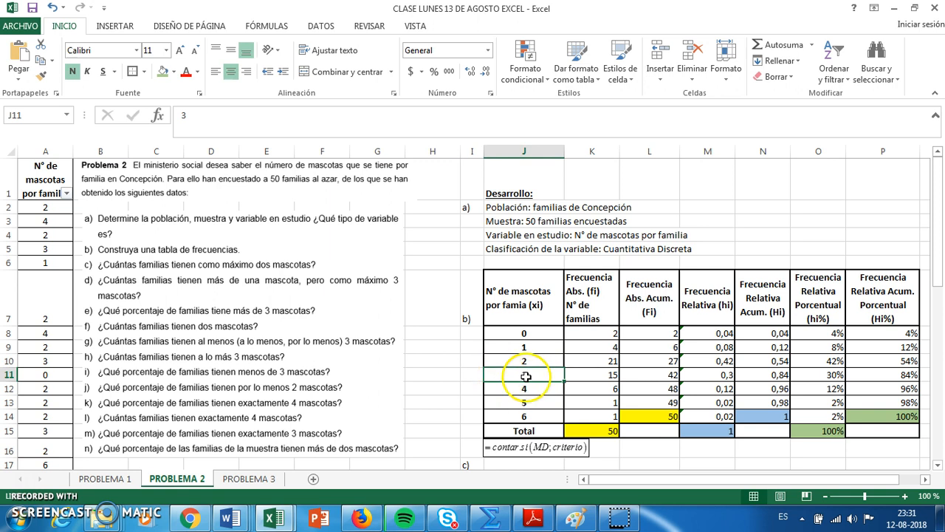
{"action": "left_click", "coordinate": [534, 376]}
{"action": "left_click_drag", "start_coordinate": [535, 378], "coordinate": [535, 418]}
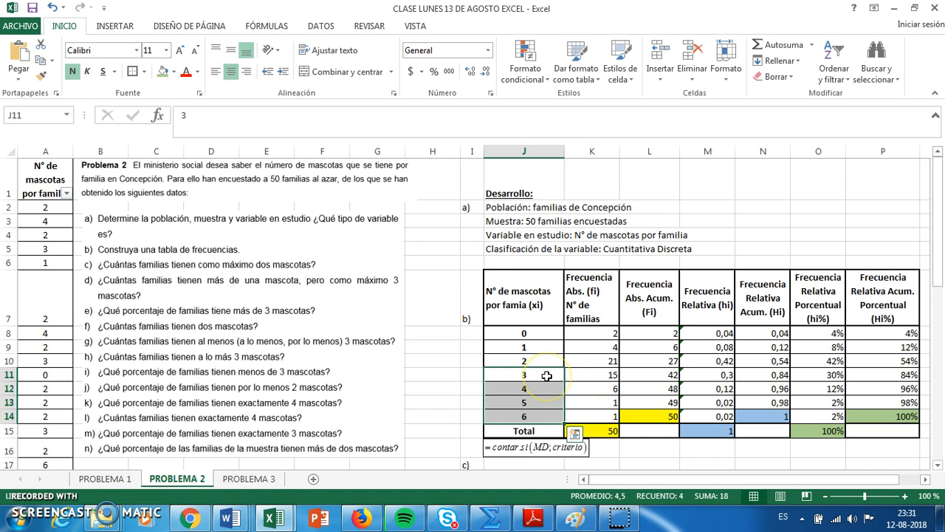
{"action": "left_click", "coordinate": [591, 376]}
{"action": "left_click_drag", "start_coordinate": [592, 382], "coordinate": [595, 416]}
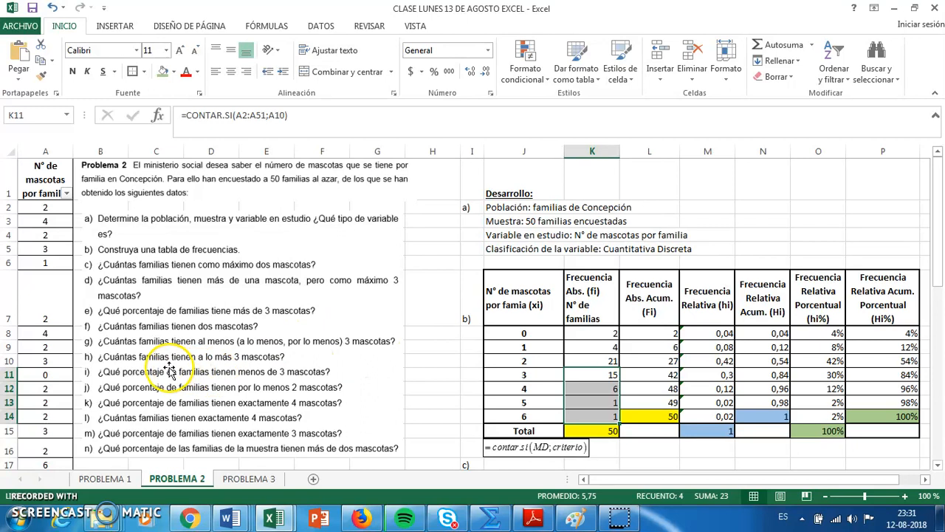
- Review question h on families with at most 3 pets and select the absolute frequencies for 0 to 3 pets in K8:K11
{"action": "left_click", "coordinate": [309, 361]}
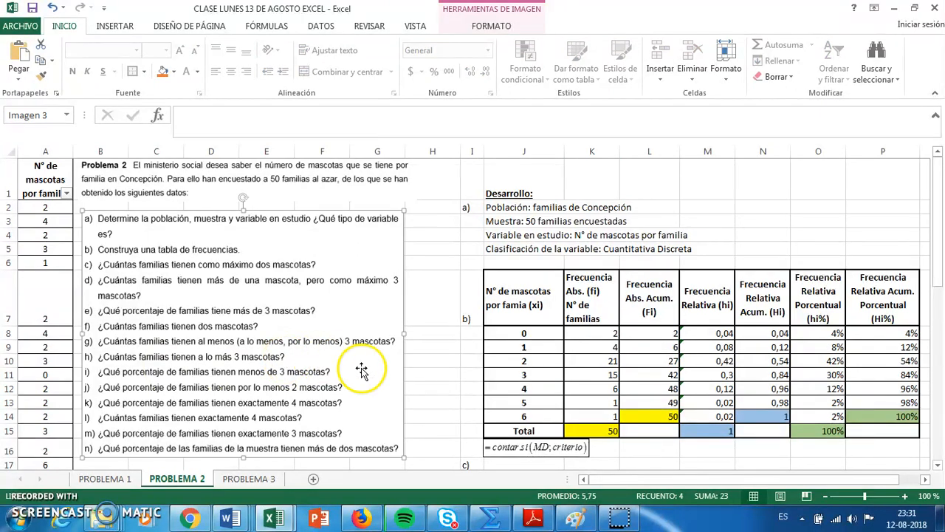
{"action": "left_click", "coordinate": [537, 377]}
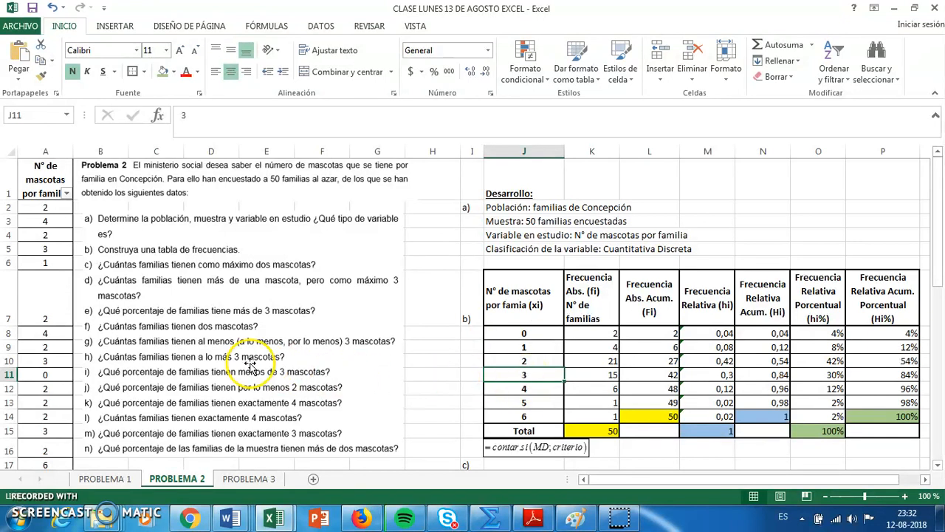
{"action": "left_click", "coordinate": [593, 377]}
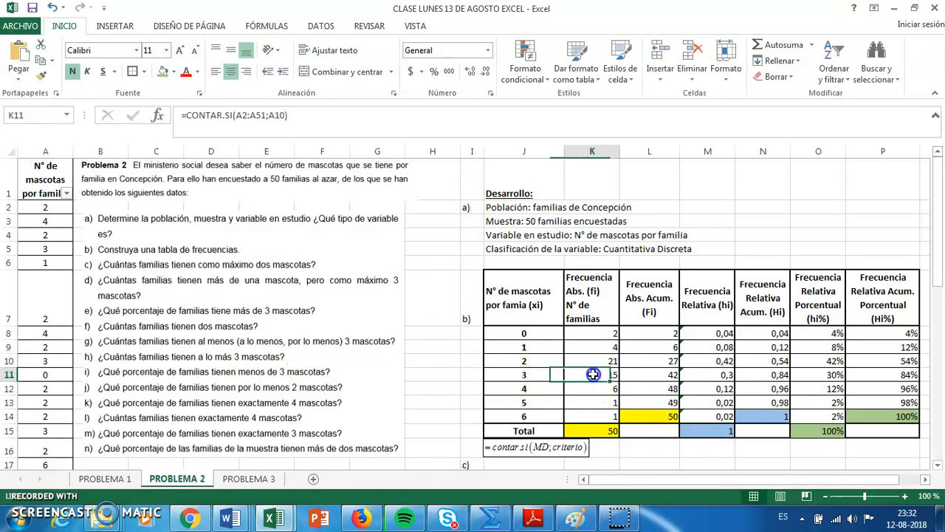
{"action": "left_click_drag", "start_coordinate": [593, 371], "coordinate": [594, 333]}
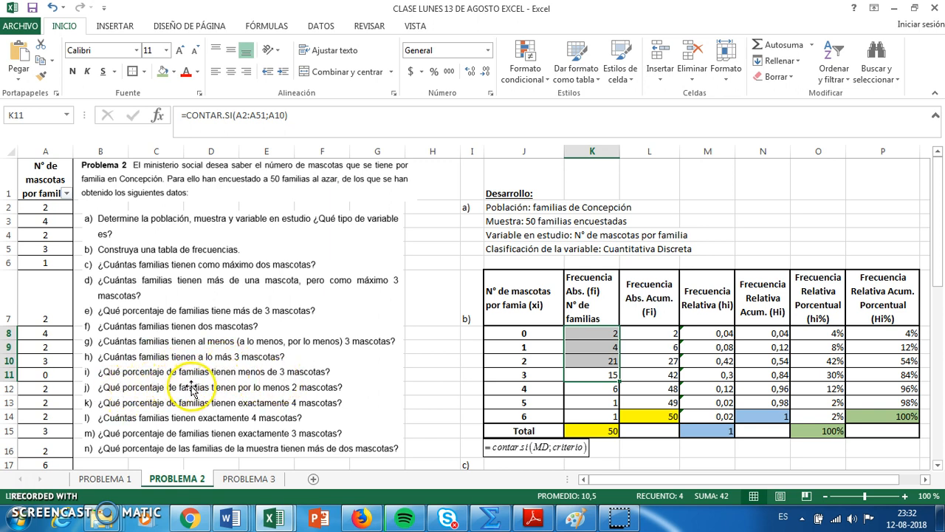
- Review question i on families with fewer than 3 pets and select the relative percentages for 0 to 2 pets in O8:O10
{"action": "left_click", "coordinate": [529, 365]}
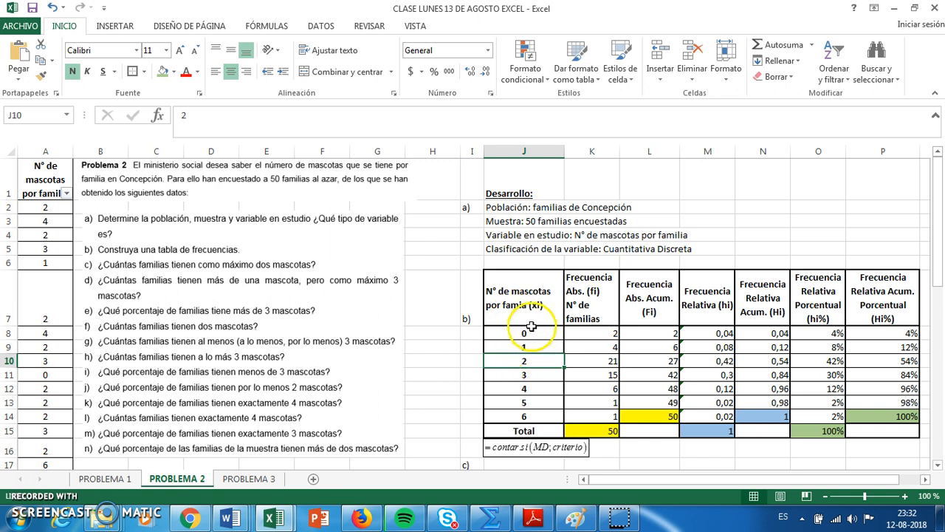
{"action": "left_click", "coordinate": [595, 361]}
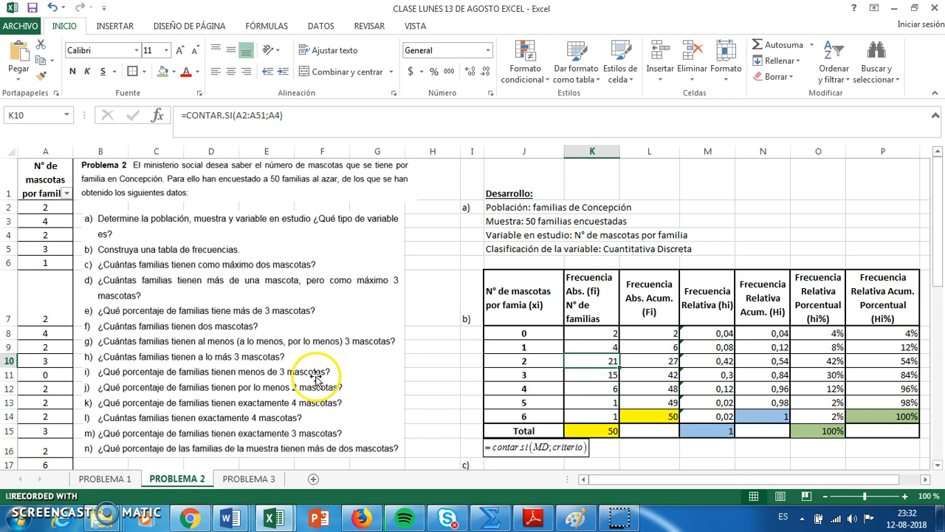
{"action": "left_click", "coordinate": [538, 362]}
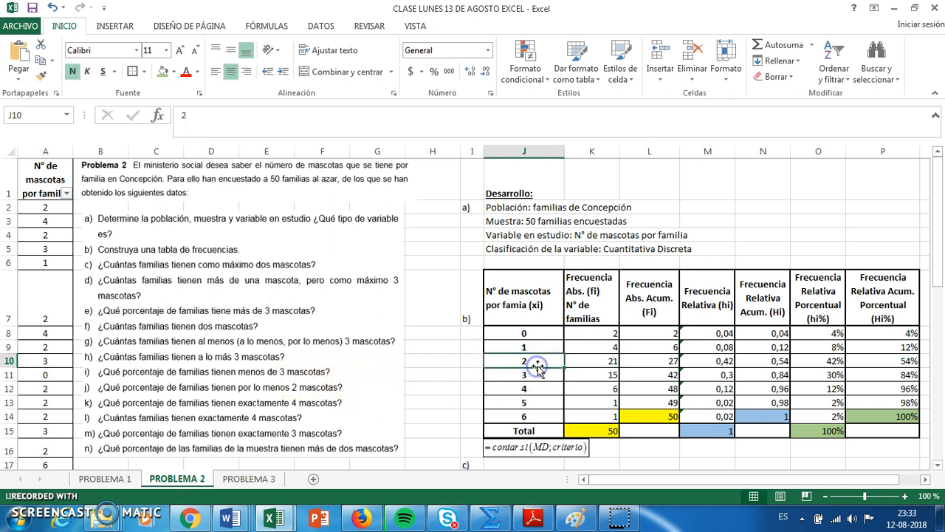
{"action": "left_click", "coordinate": [821, 359]}
{"action": "left_click_drag", "start_coordinate": [820, 354], "coordinate": [817, 336]}
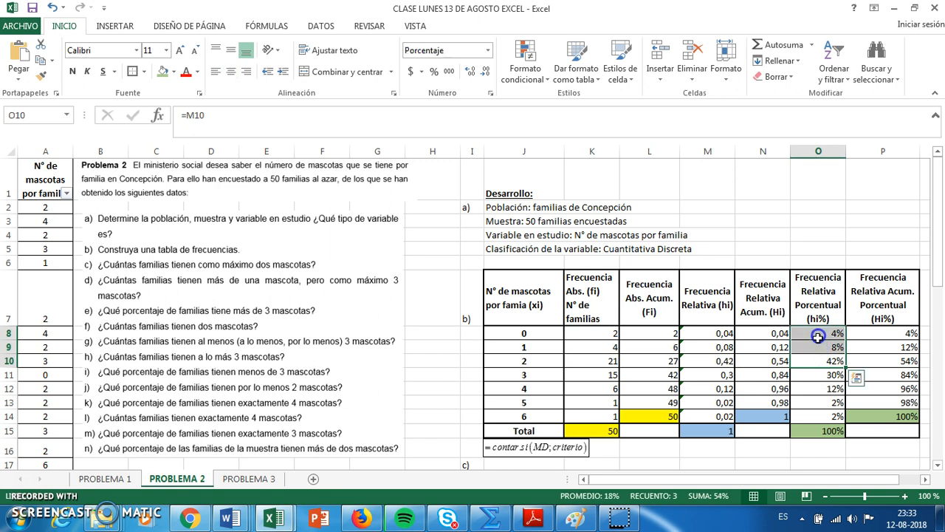